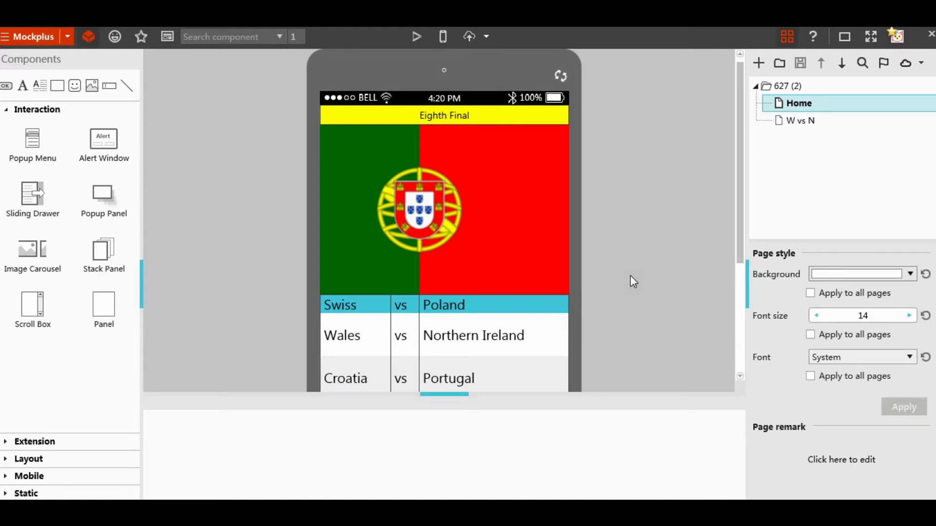
Preview the prototype and cycle the flag carousel forward four flags, then back two
click(418, 38)
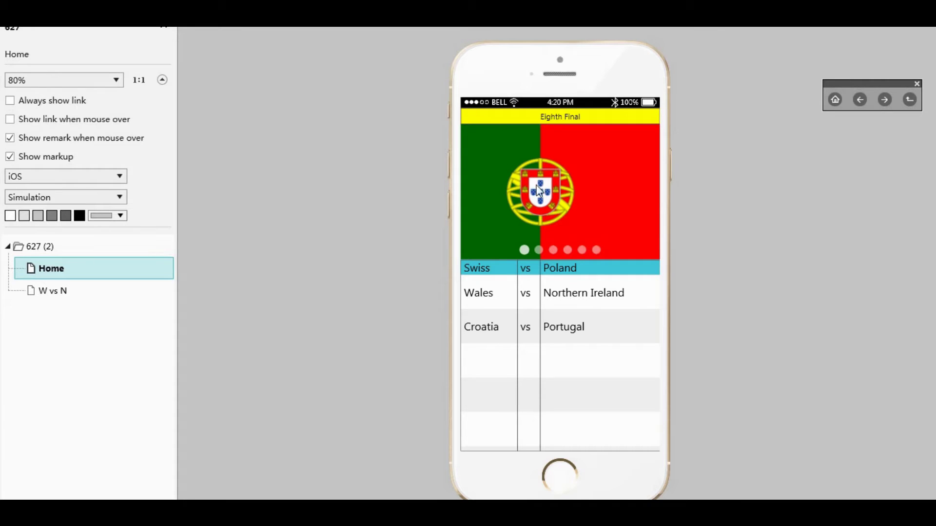
click(652, 195)
click(652, 196)
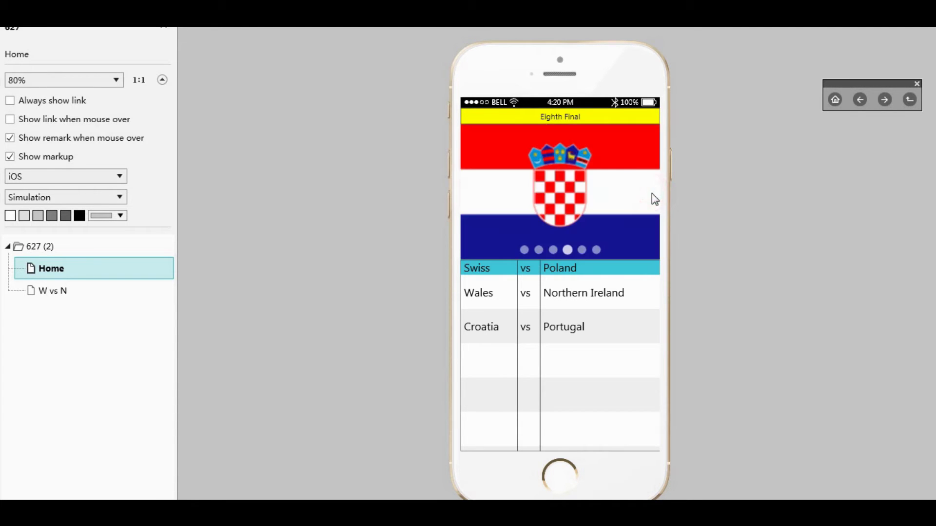
click(652, 196)
click(652, 196)
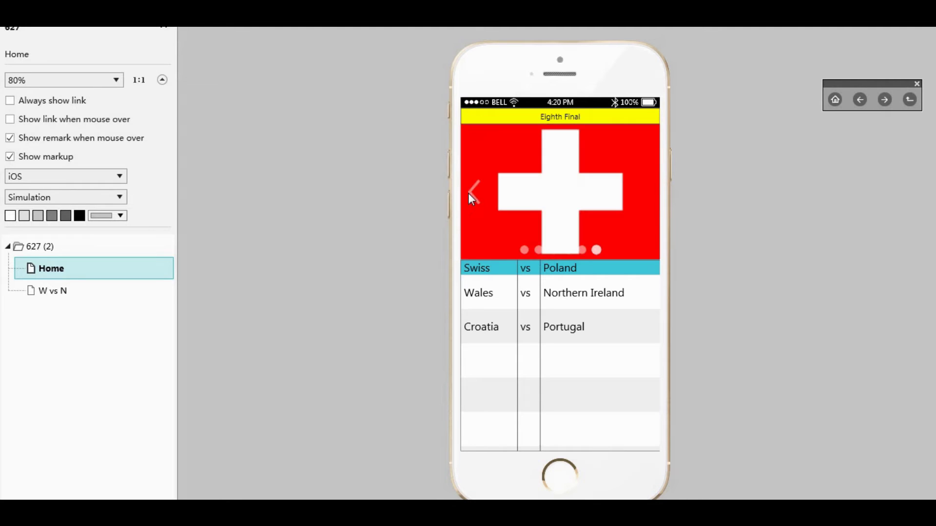
click(469, 196)
click(469, 196)
click(469, 196)
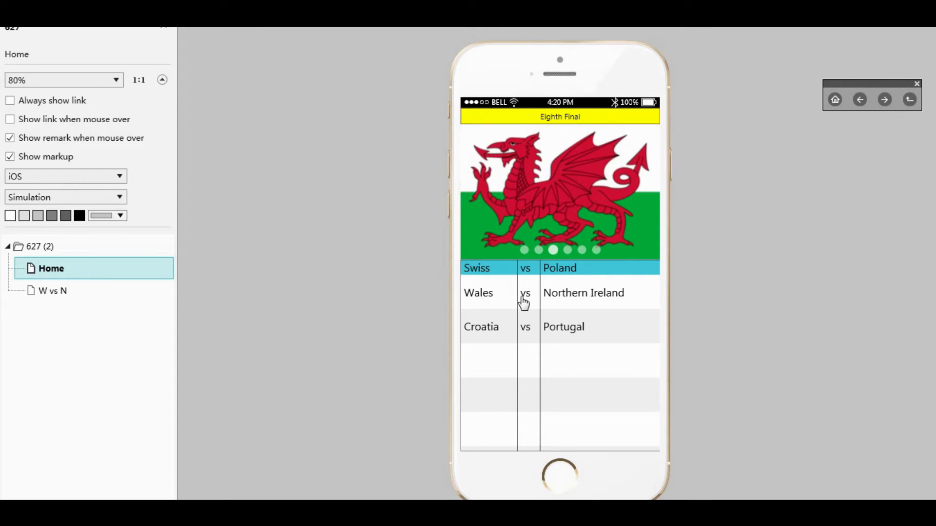
Visit the Wales vs Northern Ireland page and return Home twice, stepping the carousel between visits
click(524, 299)
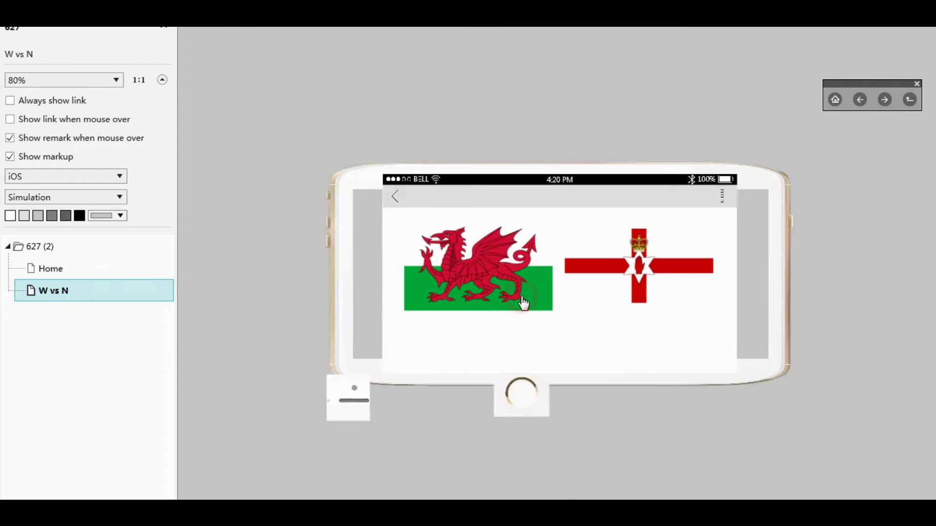
click(395, 200)
click(648, 189)
click(462, 195)
click(553, 292)
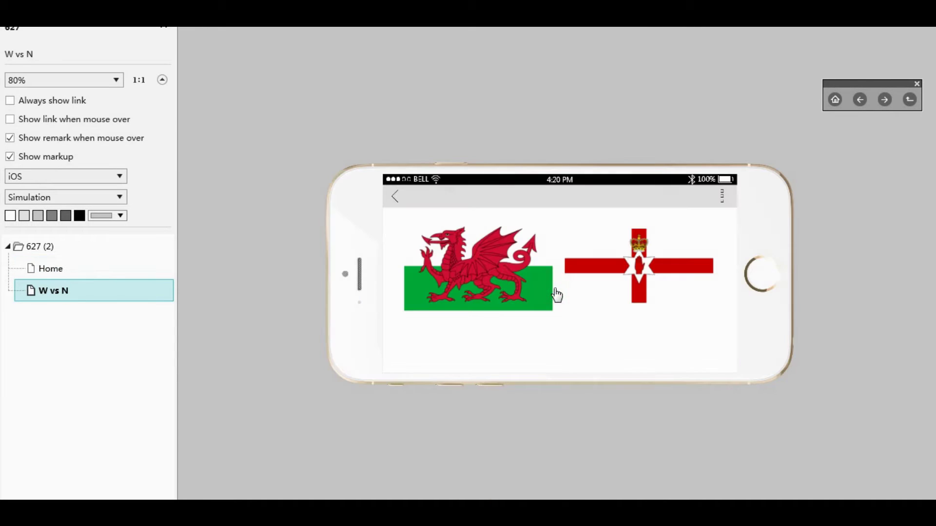
click(395, 199)
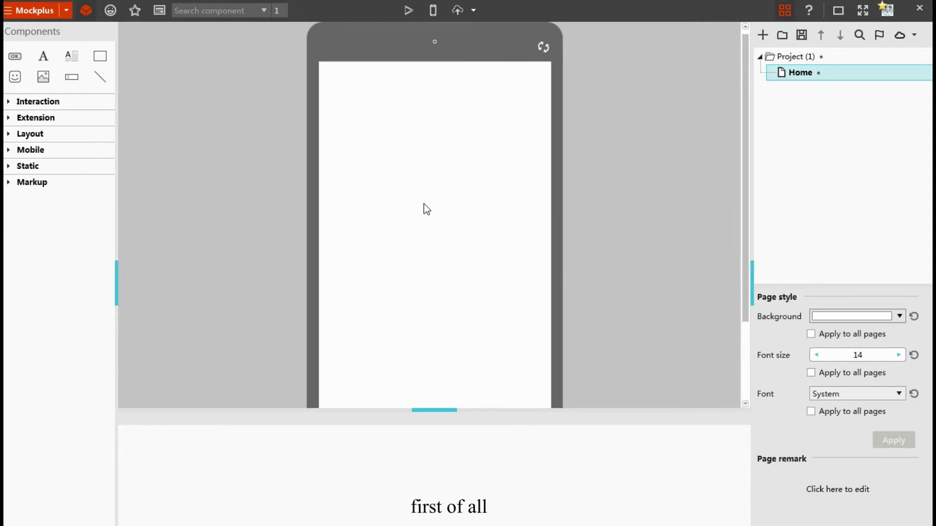
Add an iOS Status Bar from Mobile components at the page top, 360 × 20 at X 0, Y 0
click(92, 150)
scroll(87, 291, up, 3)
scroll(98, 344, down, 3)
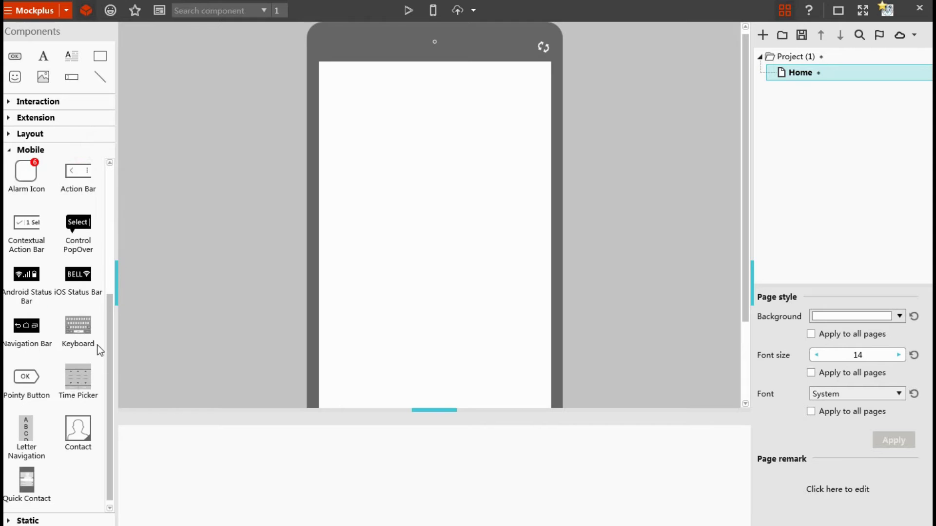
double_click(84, 280)
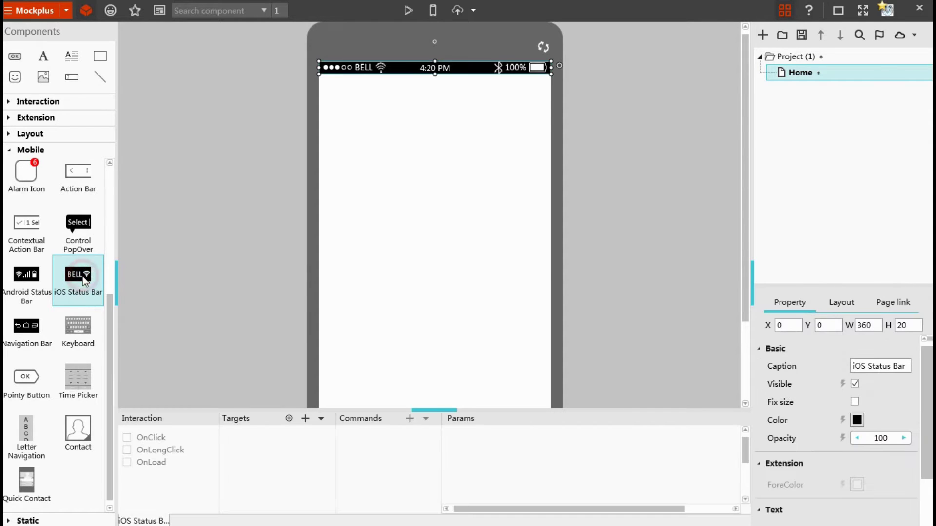
click(381, 83)
click(400, 73)
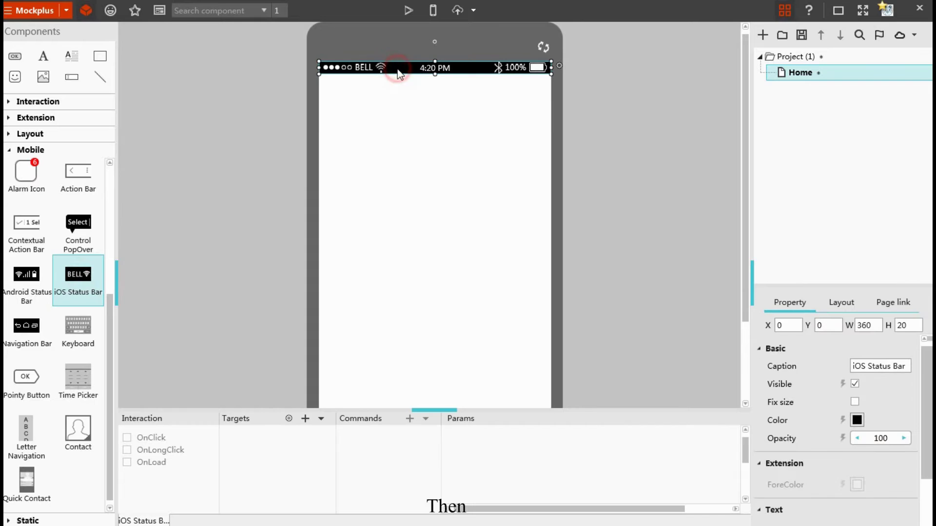
Add a 360×38 rectangle at X 0, Y 20 under the status bar and type 'Eighth Final' in it
click(70, 147)
click(100, 57)
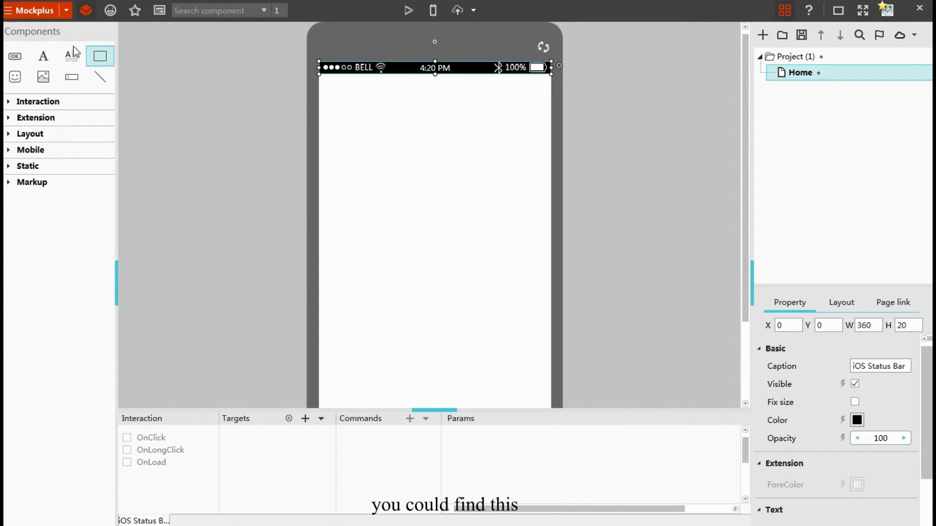
click(101, 64)
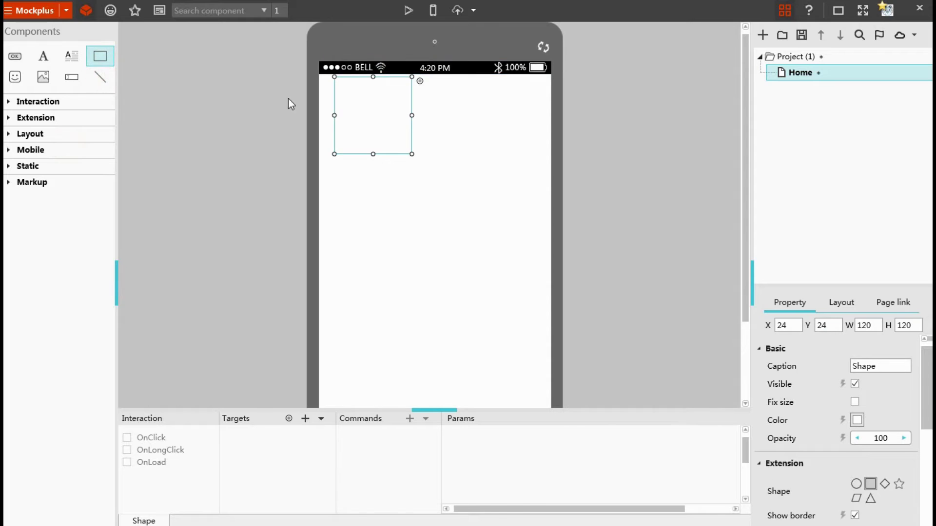
drag(375, 108, 361, 111)
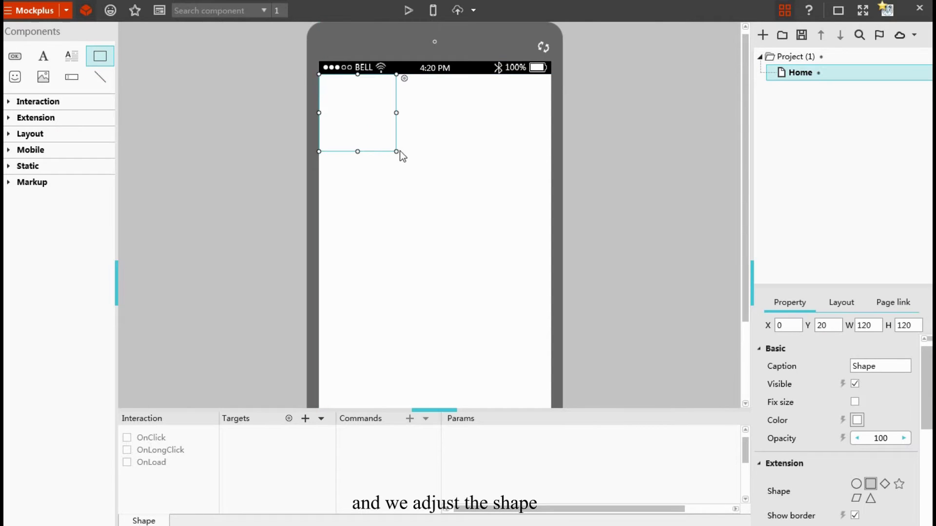
drag(396, 151, 552, 99)
double_click(463, 91)
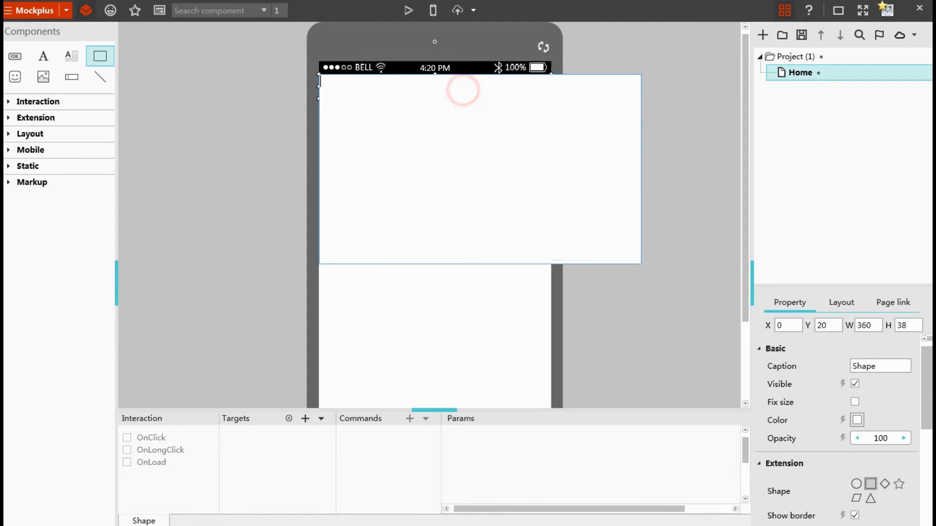
text(Eighth F)
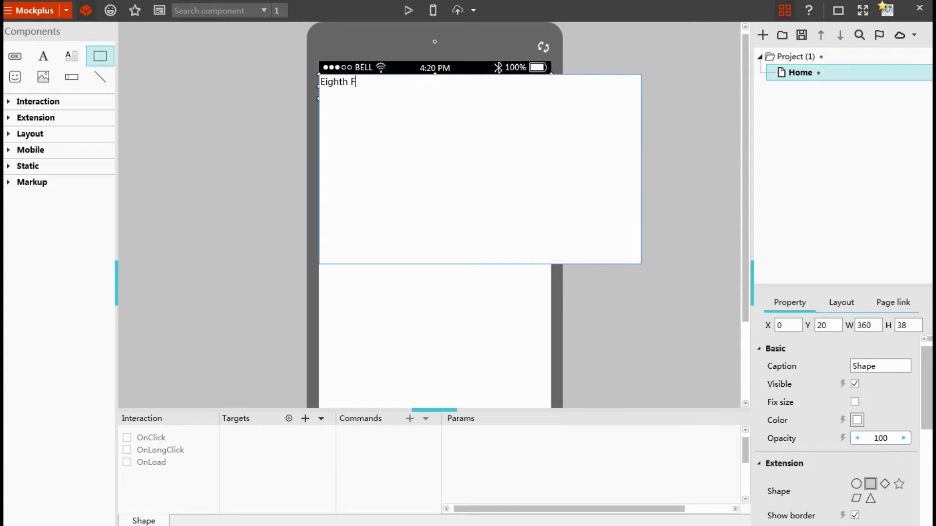
text(inal)
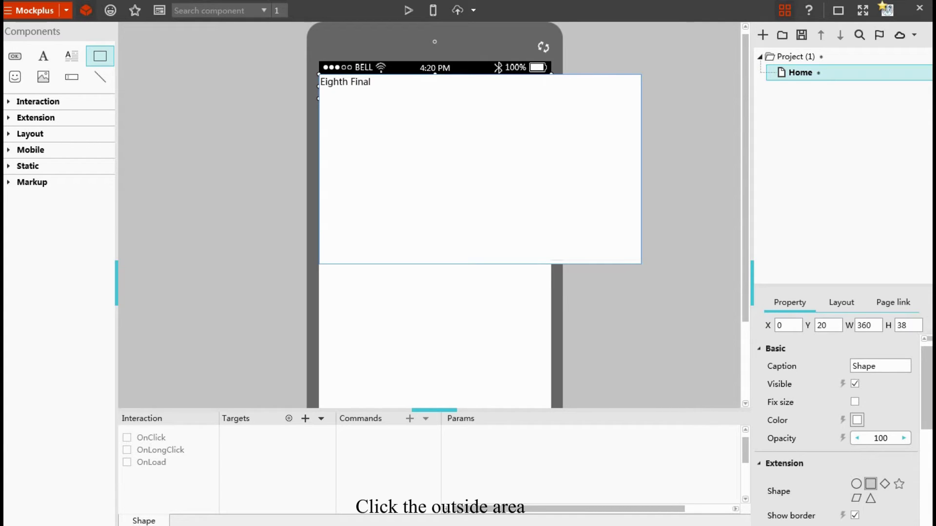
Commit the text and set the Eighth Final bar's fill colour to yellow (FFFF00)
click(482, 279)
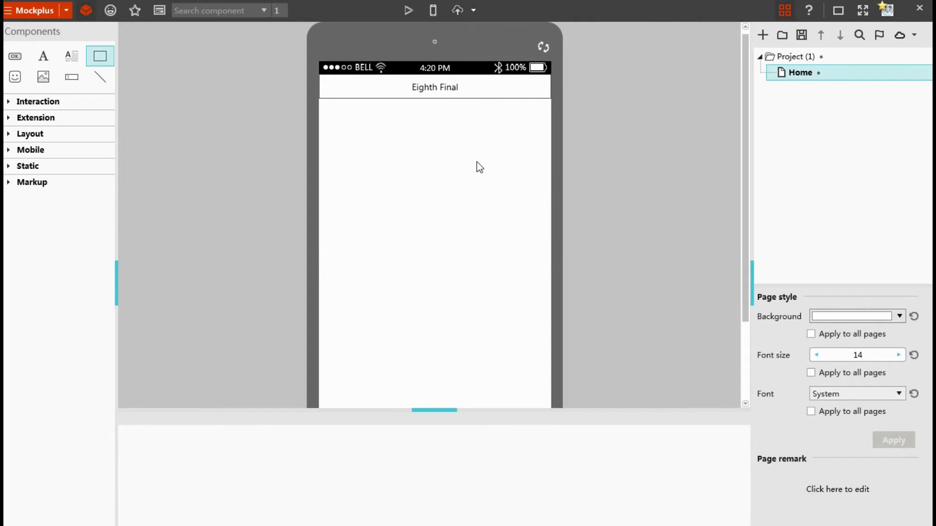
click(461, 89)
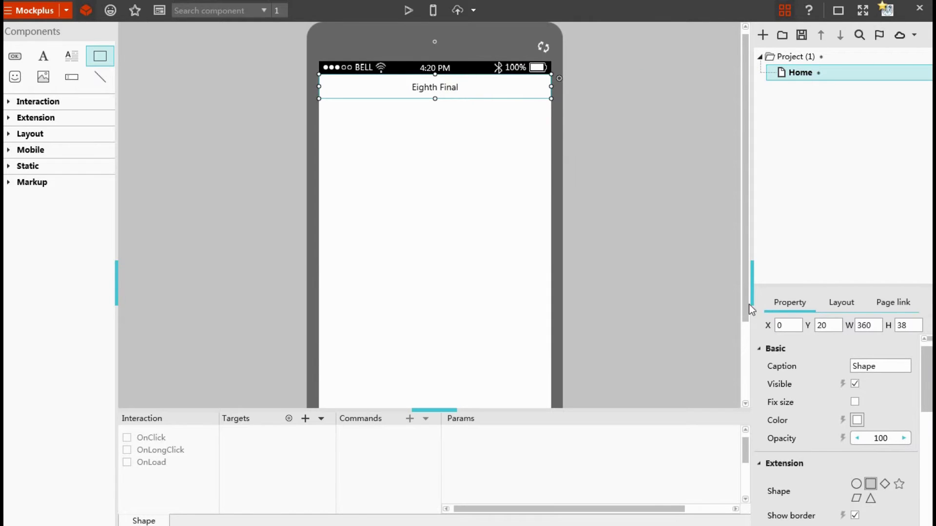
click(859, 422)
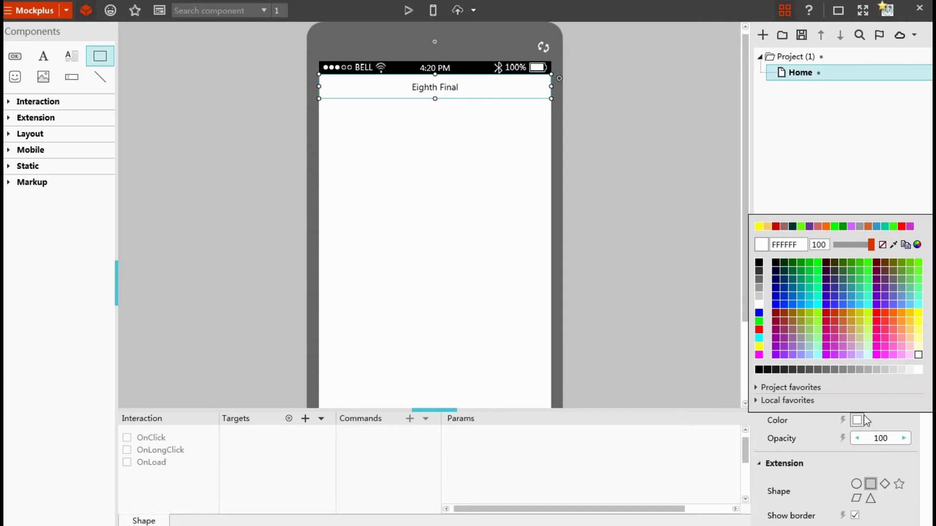
click(919, 314)
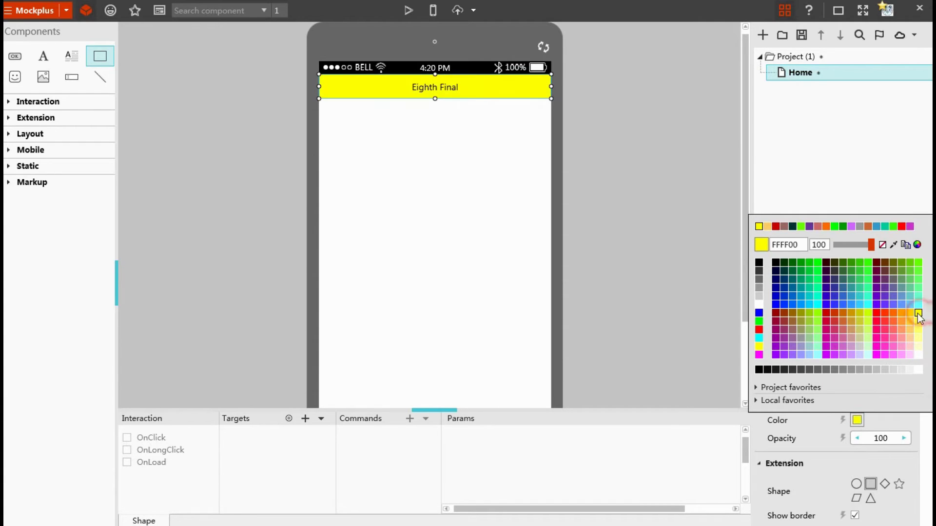
click(419, 111)
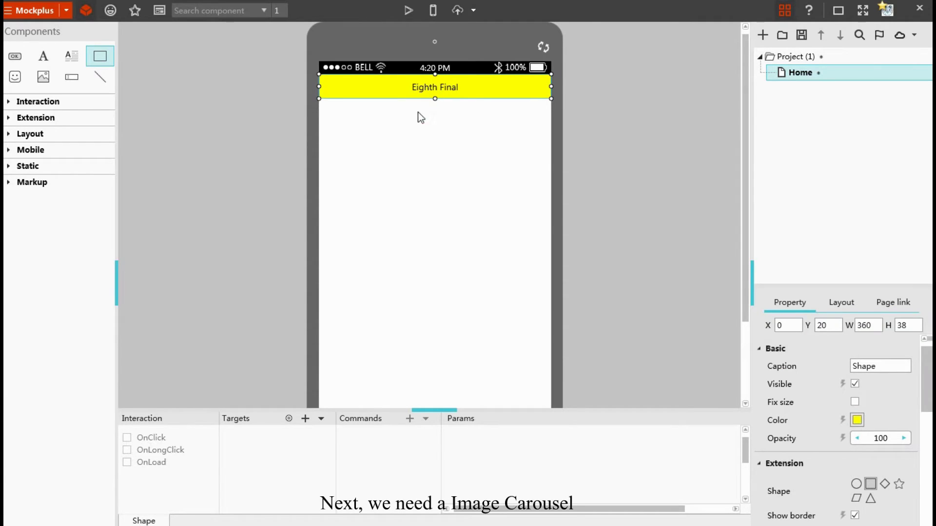
Place an Image Carousel from Interaction at X 0, Y 58, sized 360 × 283
click(413, 139)
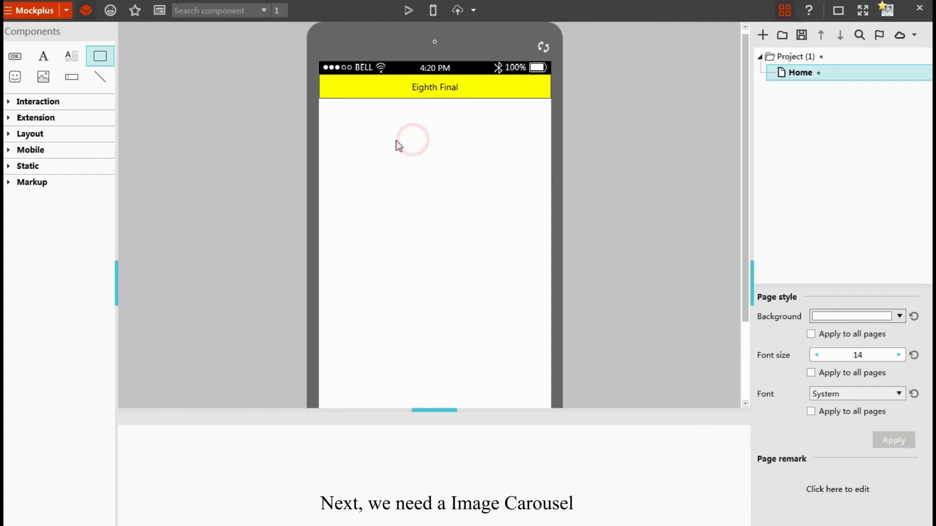
click(62, 103)
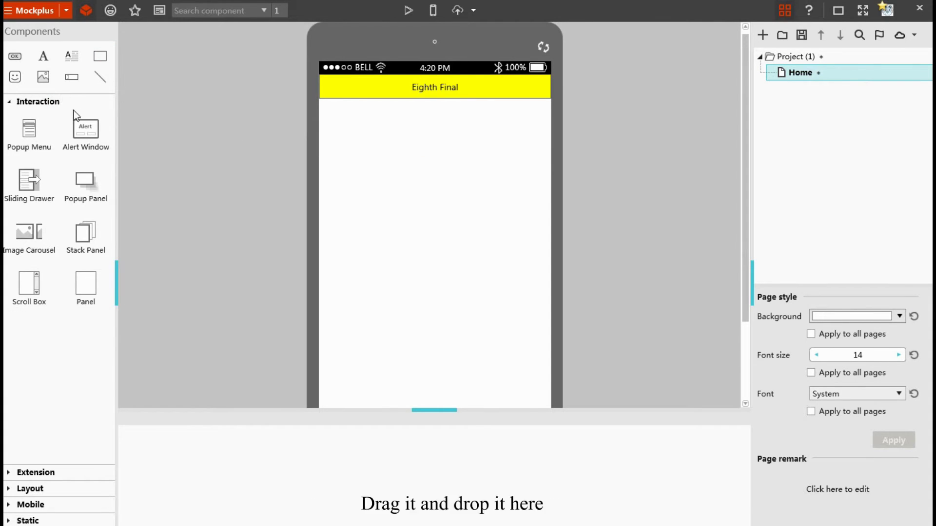
drag(32, 233, 390, 141)
drag(487, 178, 414, 130)
drag(572, 165, 551, 249)
drag(435, 250, 435, 281)
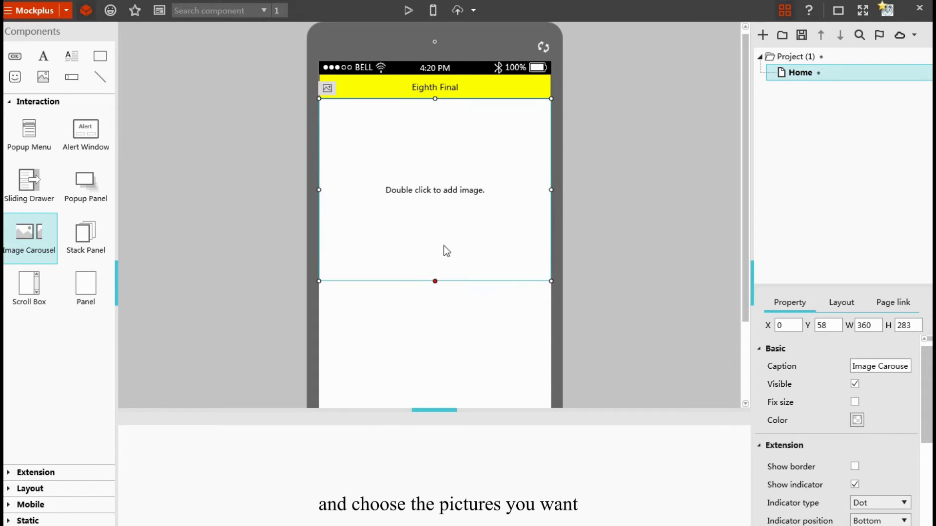
Import the Portugal flag image into the carousel
double_click(442, 203)
click(248, 257)
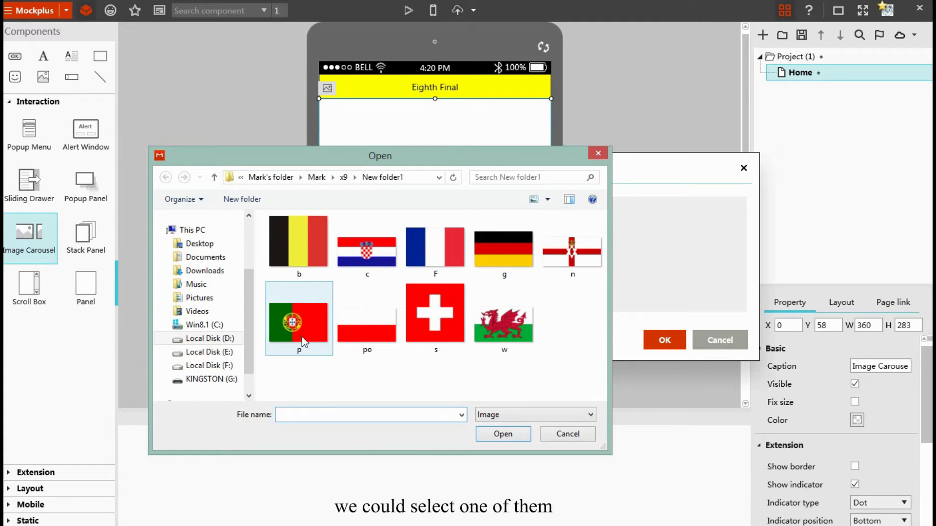
click(302, 319)
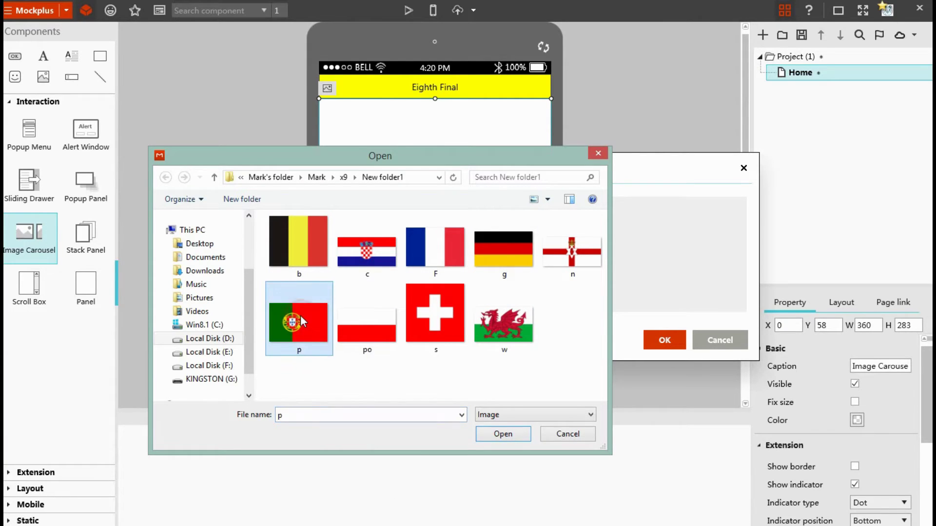
click(508, 435)
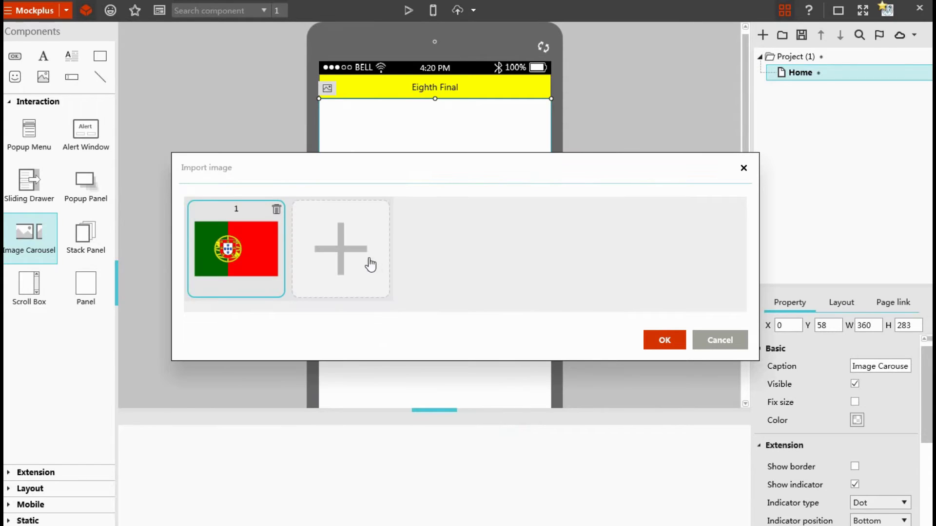
Import the Croatia, Poland, Switzerland, Wales and Northern Ireland flags and confirm the six images
click(350, 251)
click(352, 250)
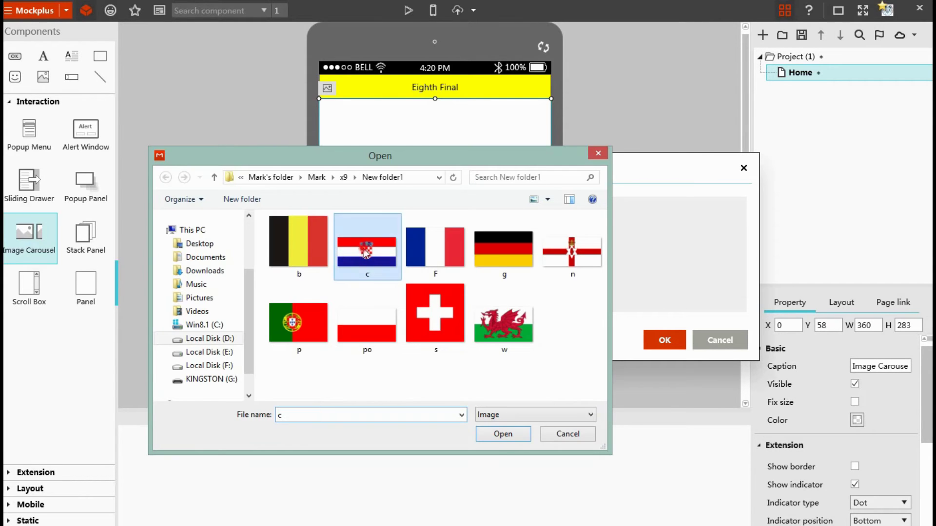
ctrl+click(375, 322)
ctrl+click(441, 314)
ctrl+click(503, 324)
ctrl+click(571, 251)
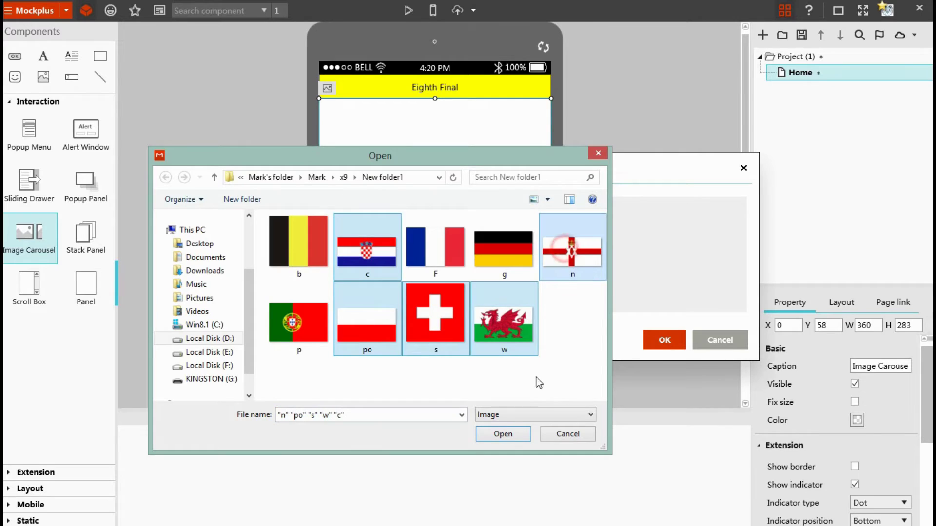
click(507, 435)
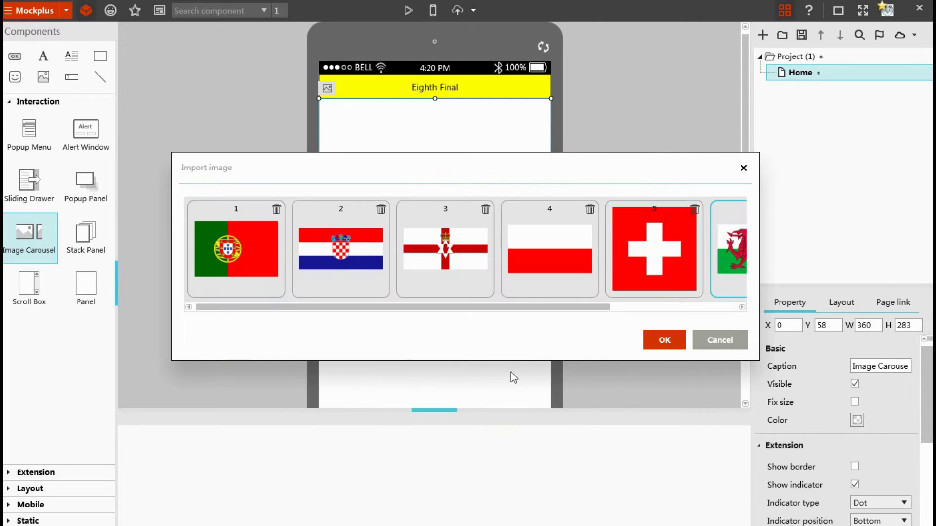
click(657, 342)
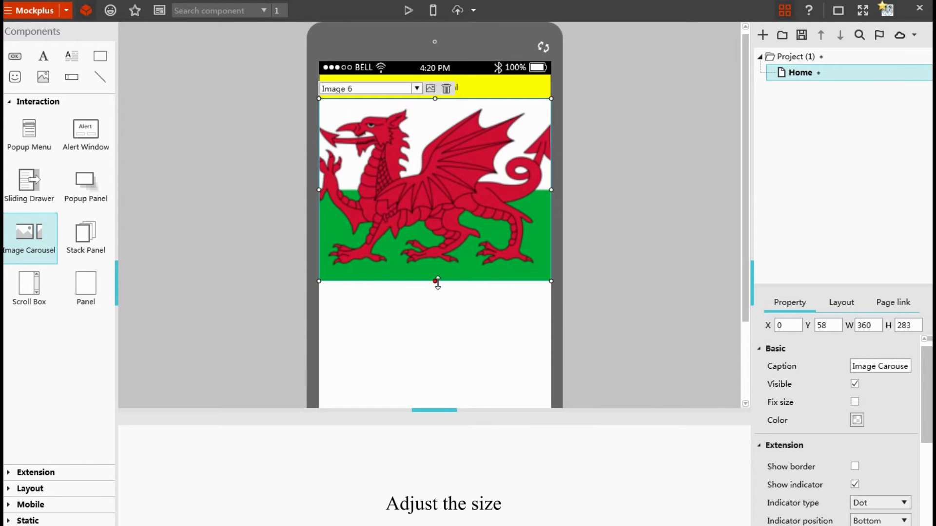
Shorten the flag carousel to 360 × 253
drag(438, 281, 435, 261)
click(440, 301)
click(437, 297)
Show Image 1 to Image 5 in turn, leaving the Swiss flag displayed
click(417, 88)
click(415, 100)
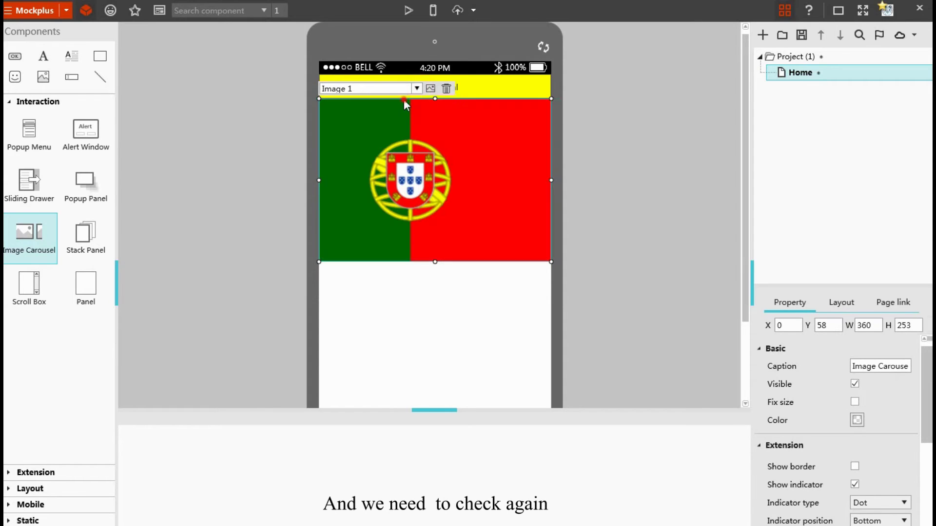
click(417, 88)
click(401, 116)
click(417, 88)
click(376, 131)
click(417, 88)
click(353, 147)
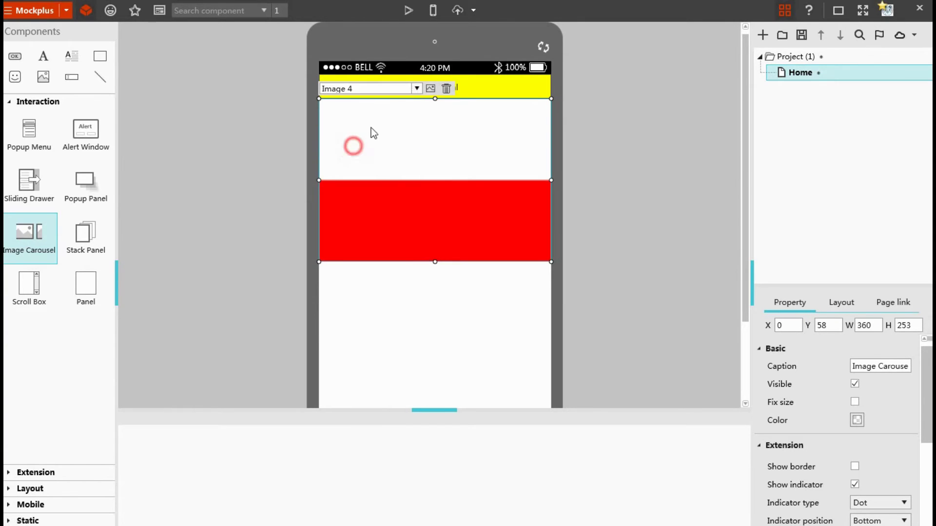
click(416, 89)
click(354, 160)
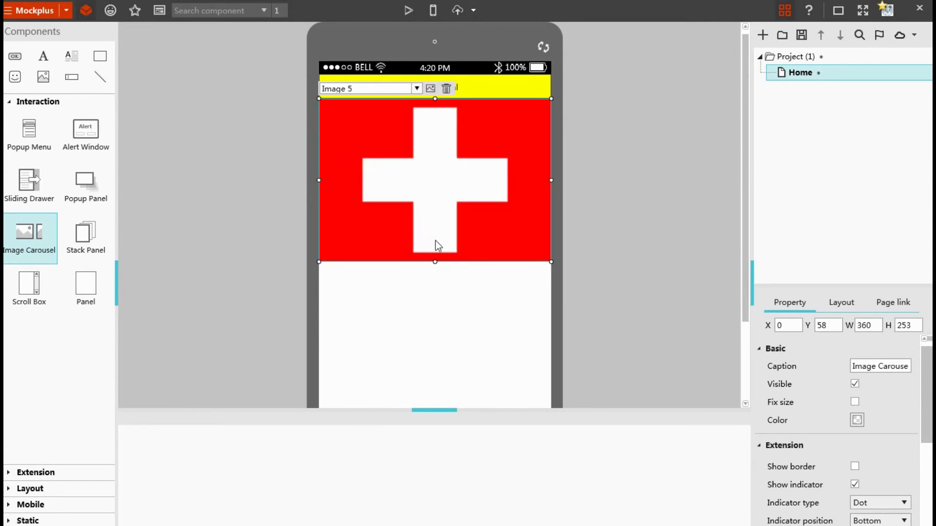
click(491, 289)
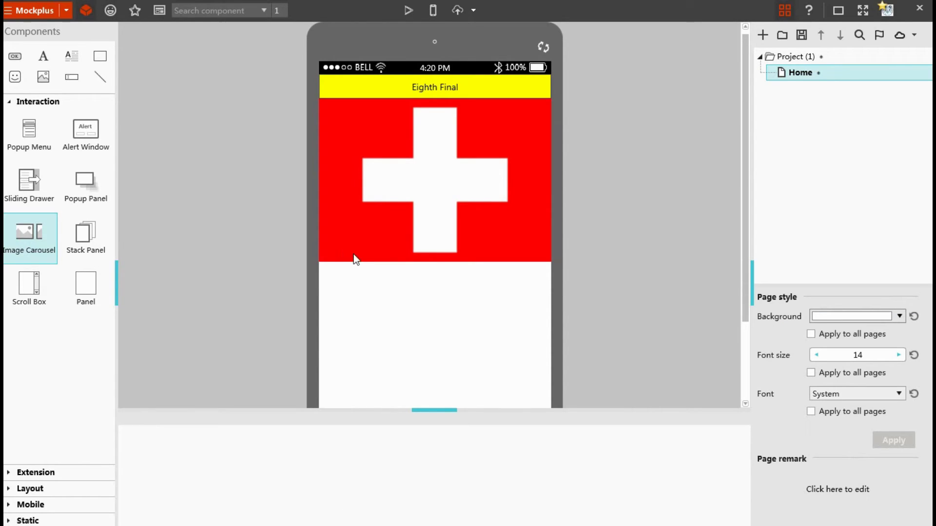
Add a 400 × 200 Data Grid from Extension components and open its sample text for editing
click(41, 101)
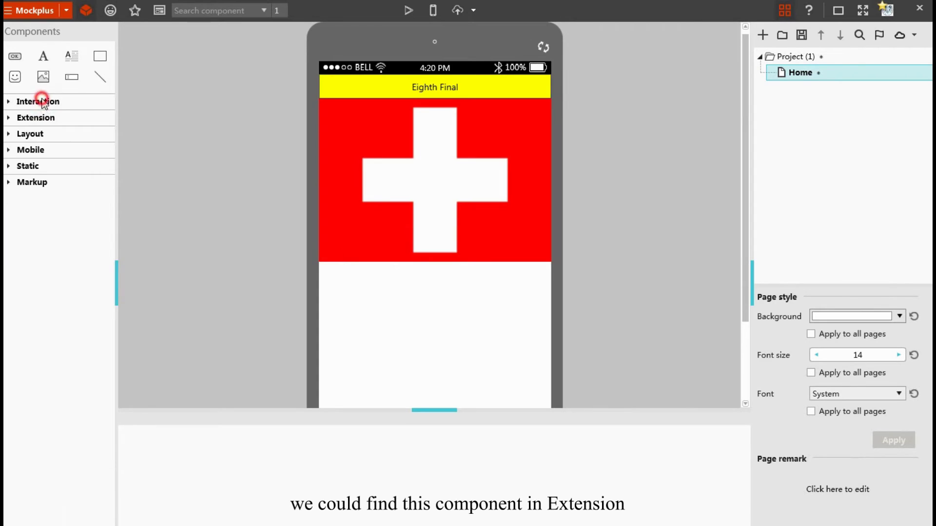
click(31, 119)
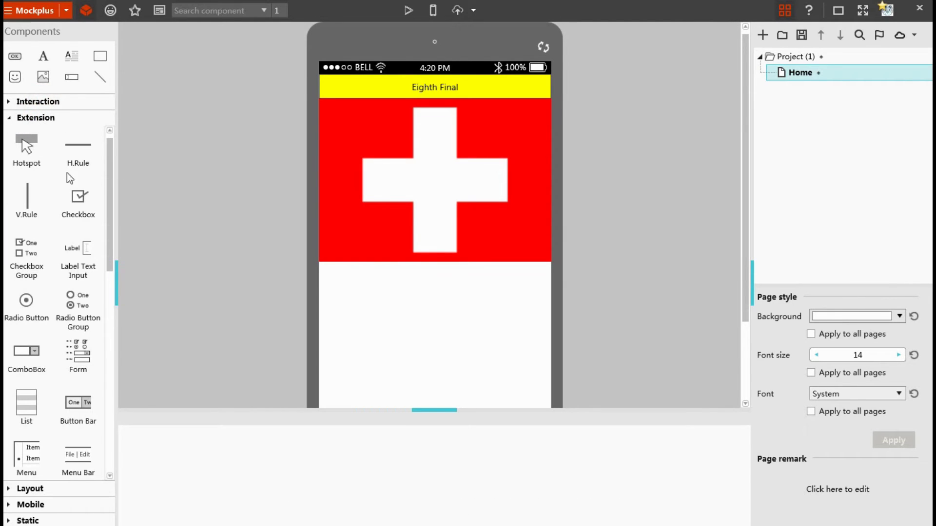
scroll(83, 197, down, 20)
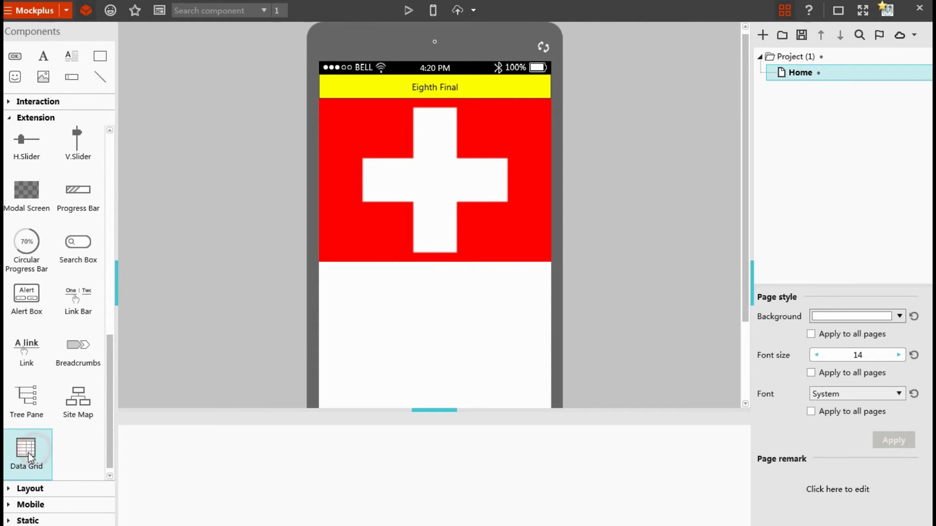
double_click(26, 456)
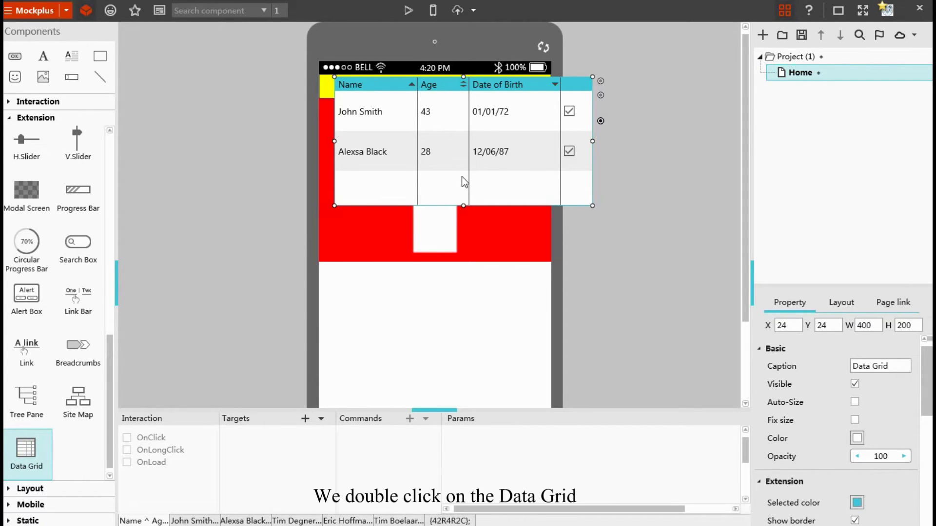
double_click(448, 177)
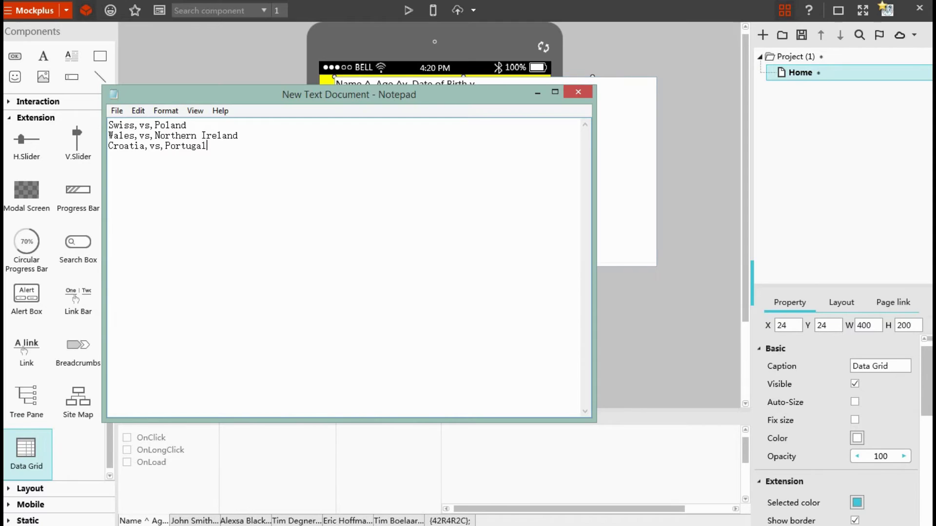
Copy the three match lines from Notepad, minimize it, and select the grid's sample text
drag(228, 155, 109, 123)
right_click(146, 136)
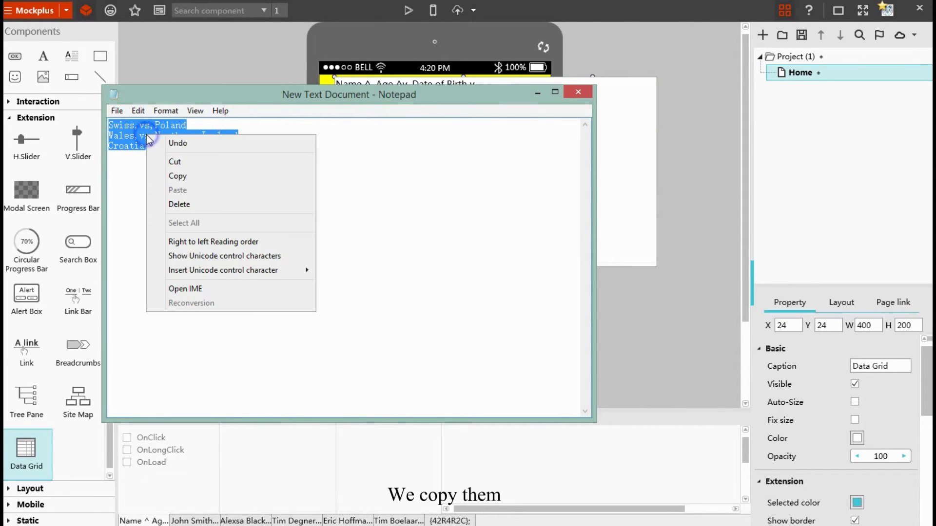
click(181, 175)
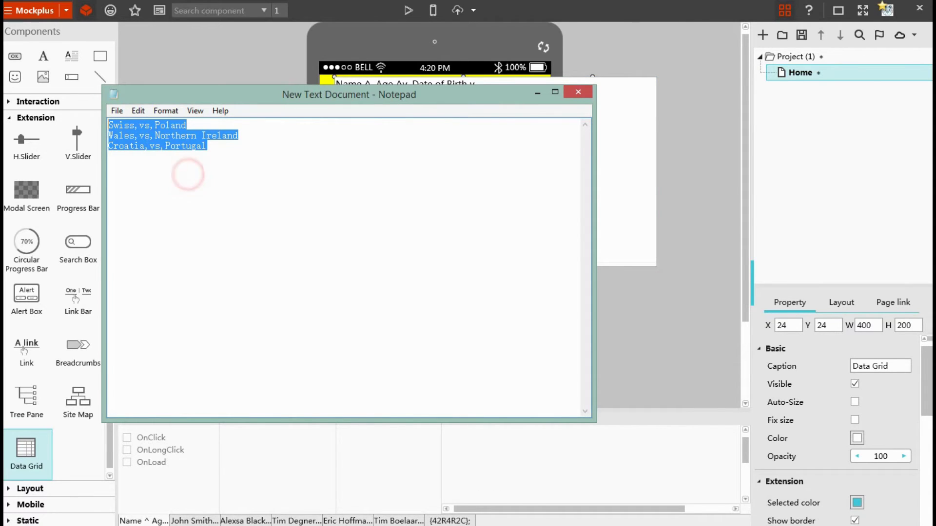
click(538, 93)
drag(427, 164, 294, 70)
Paste the three match lines over the data grid's sample rows
right_click(383, 109)
click(423, 149)
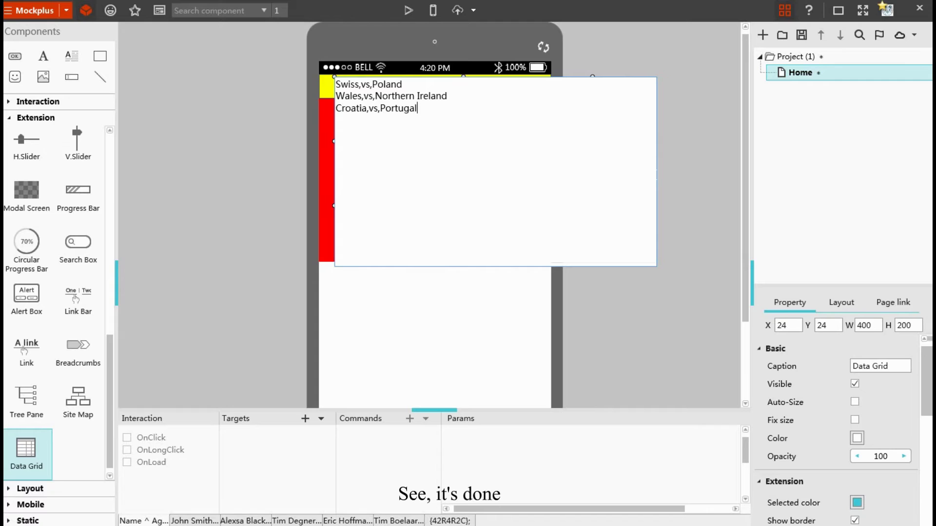
click(670, 180)
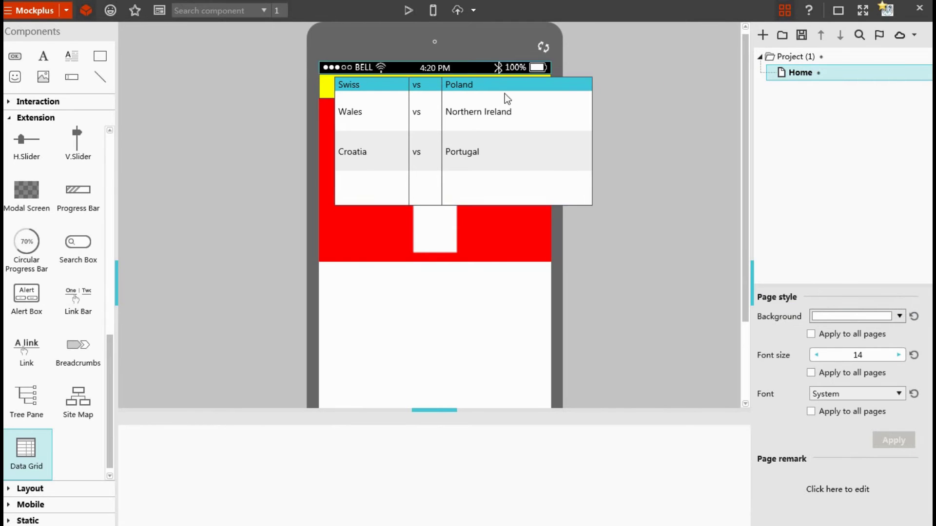
Move the data grid below the carousel to X 0, Y 311, sized 360 × 329
click(474, 142)
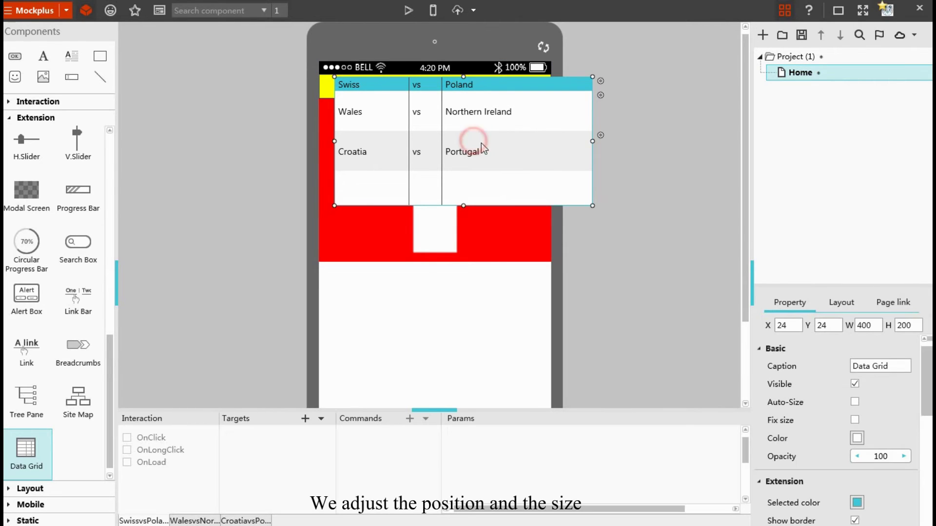
scroll(487, 127, down, 2)
drag(493, 58, 478, 256)
drag(578, 315, 551, 396)
click(601, 324)
Deselect the data grid and create a new page named 'W vs N'
click(498, 298)
scroll(585, 254, up, 2)
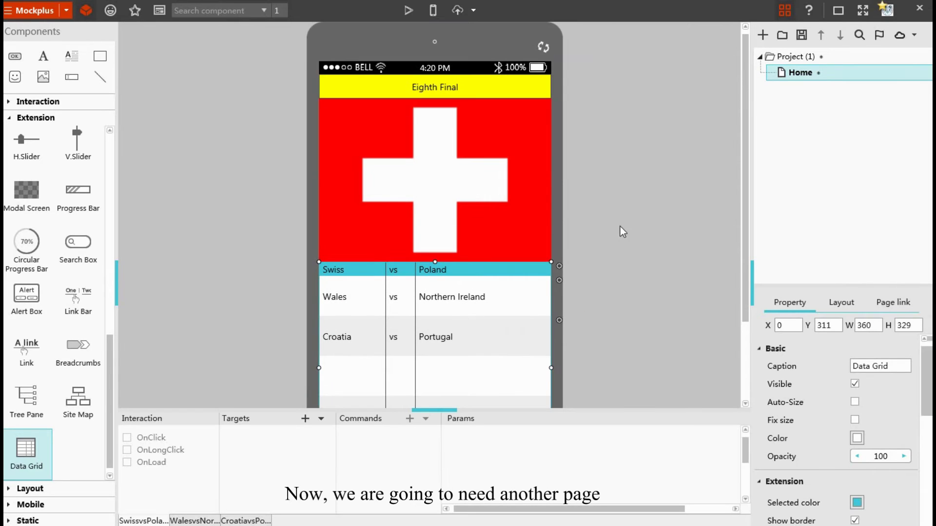
click(620, 225)
right_click(790, 100)
click(805, 113)
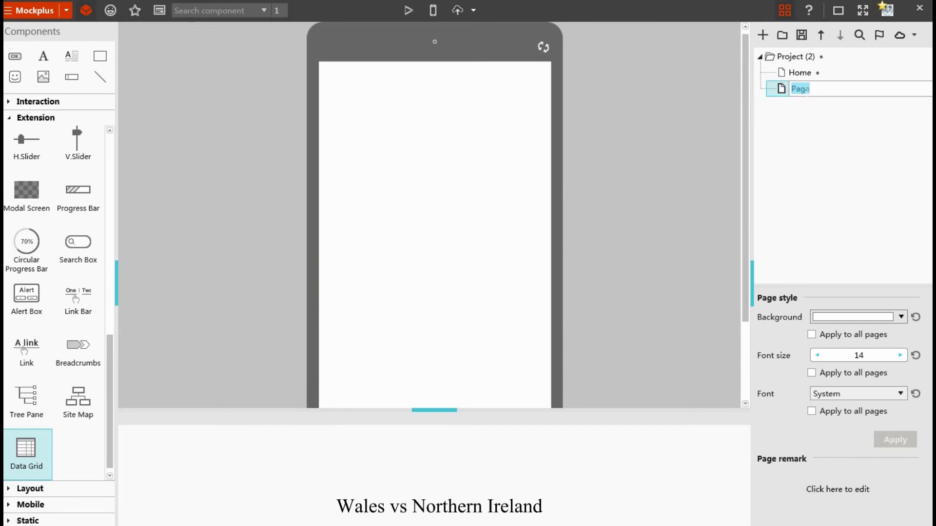
text(W vs N)
click(787, 128)
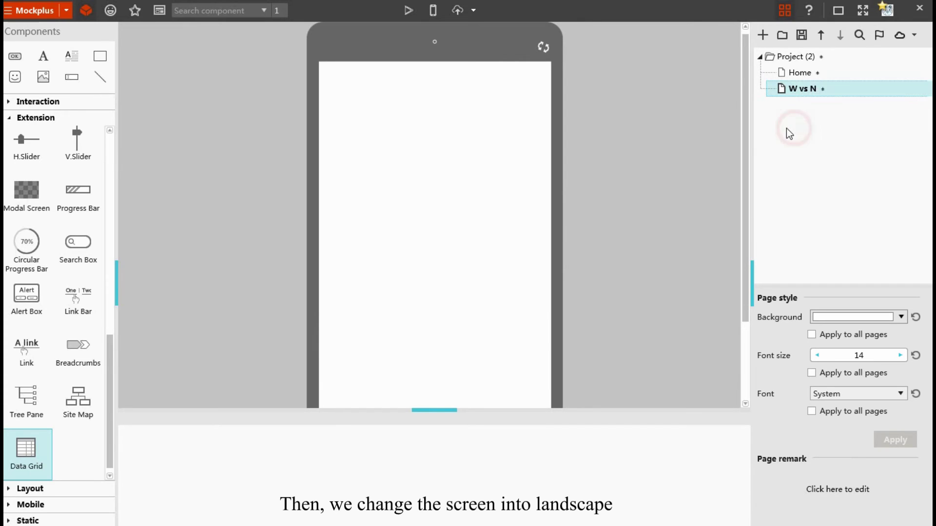
Switch the W vs N page's device to landscape orientation
click(545, 48)
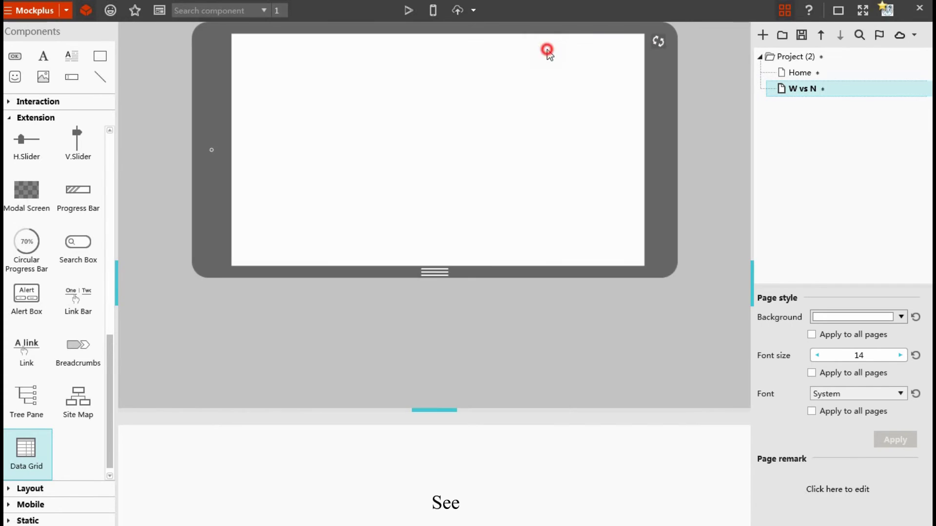
click(658, 42)
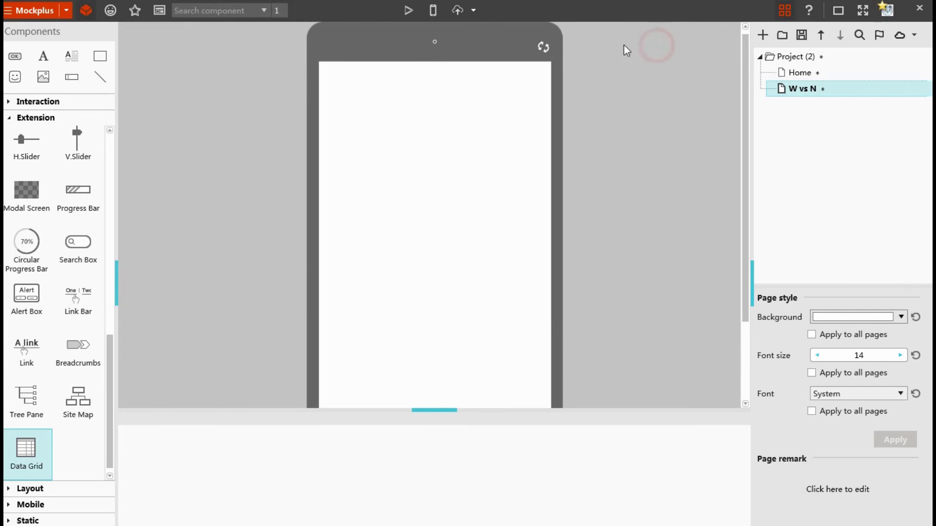
click(552, 47)
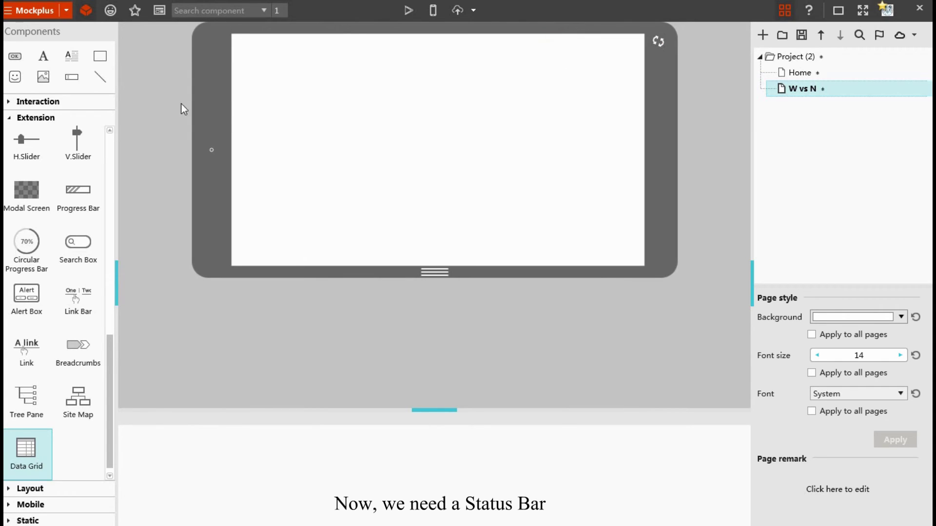
Add an iOS status bar and an action bar from the mobile components
click(76, 118)
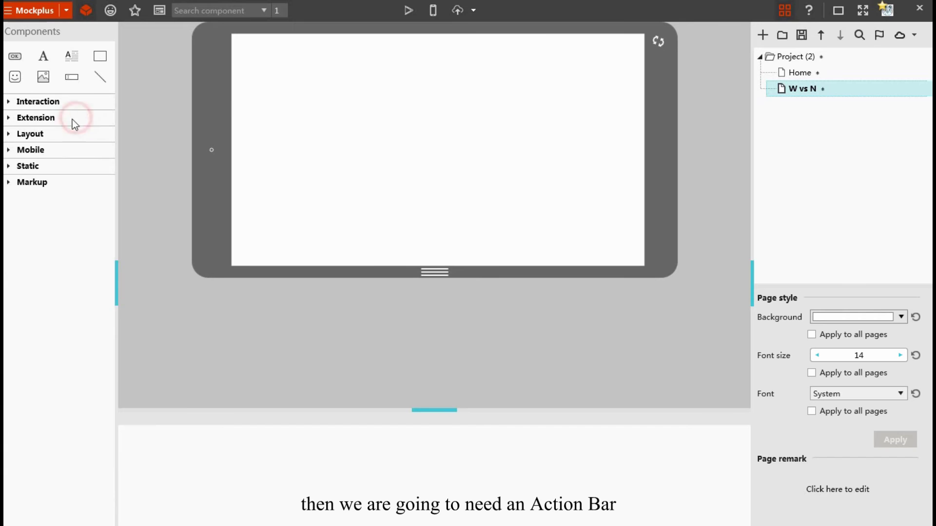
click(56, 149)
double_click(86, 282)
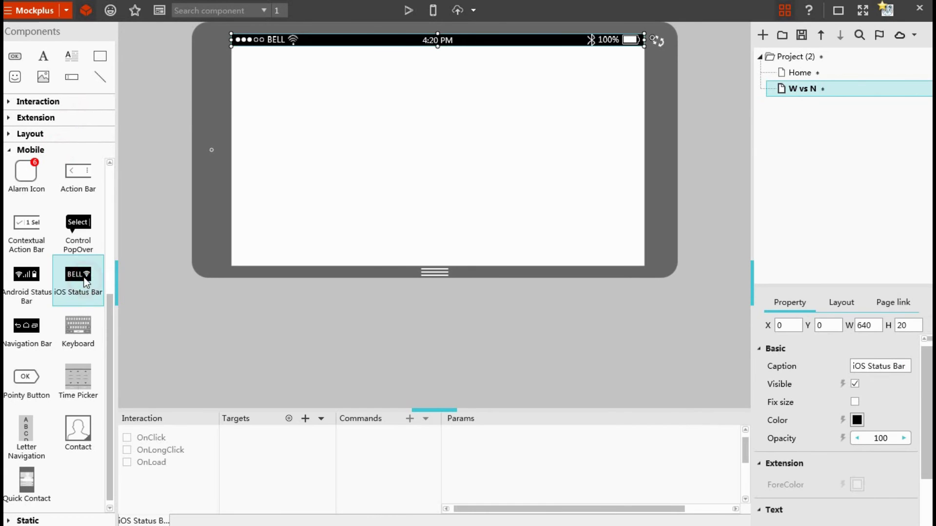
scroll(80, 283, up, 3)
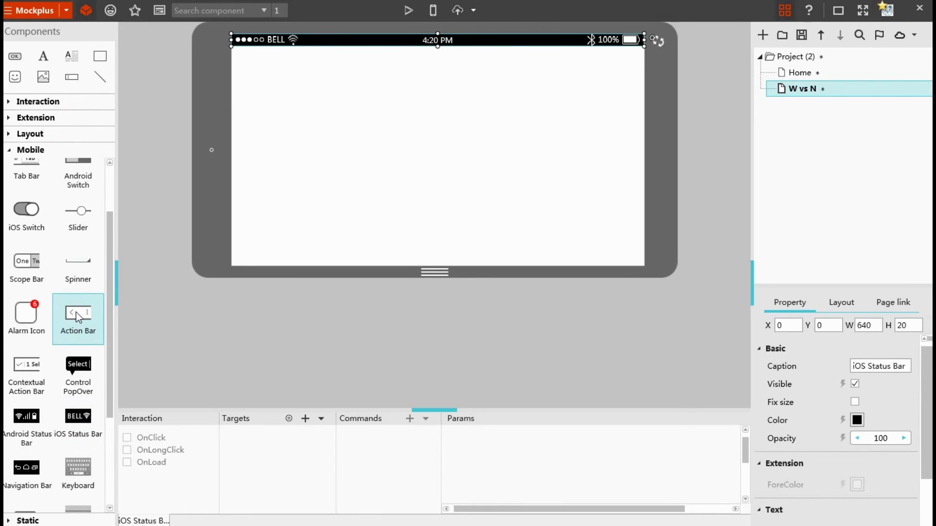
double_click(76, 312)
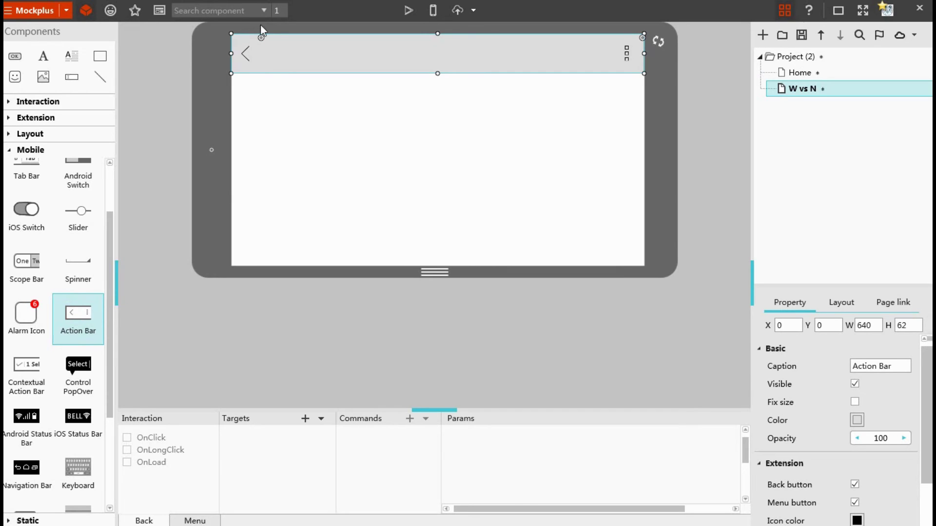
Link the action bar's back button to the Home page and move it to the page top
drag(263, 38, 345, 141)
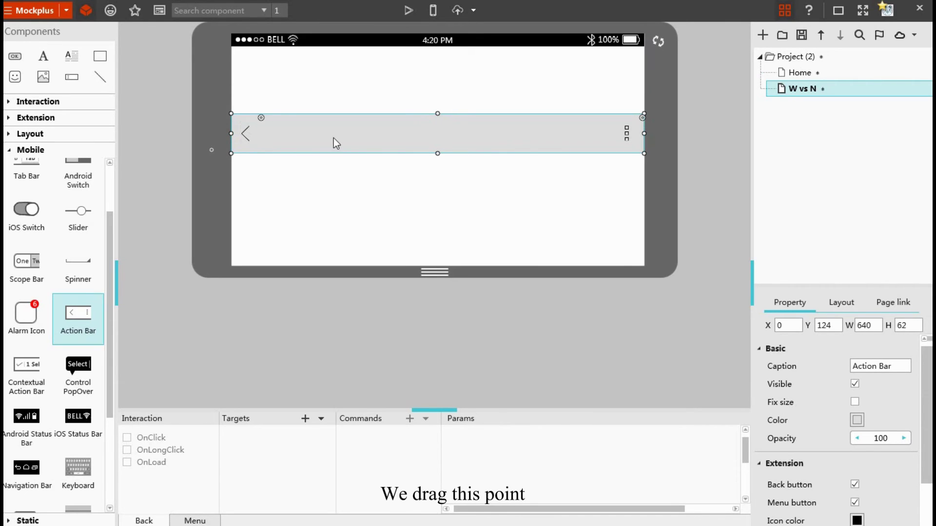
mouse_move(262, 119)
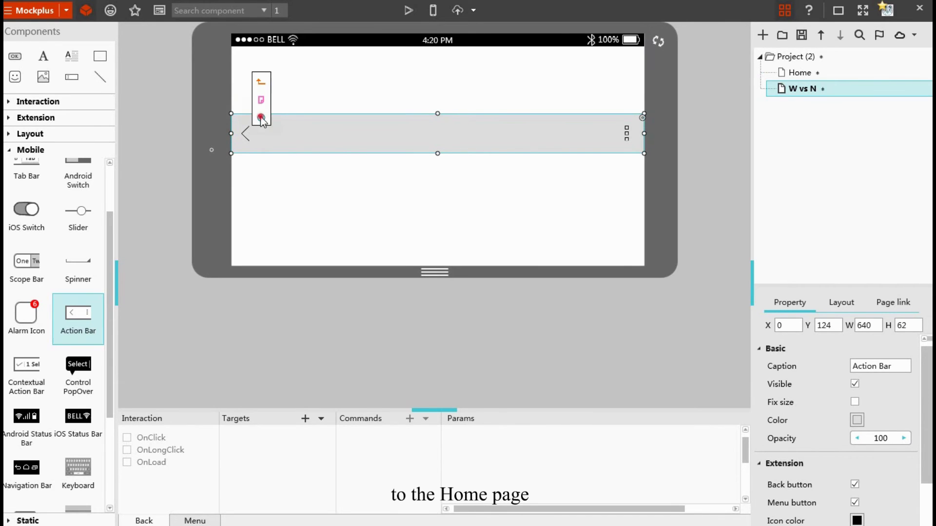
drag(261, 118, 784, 77)
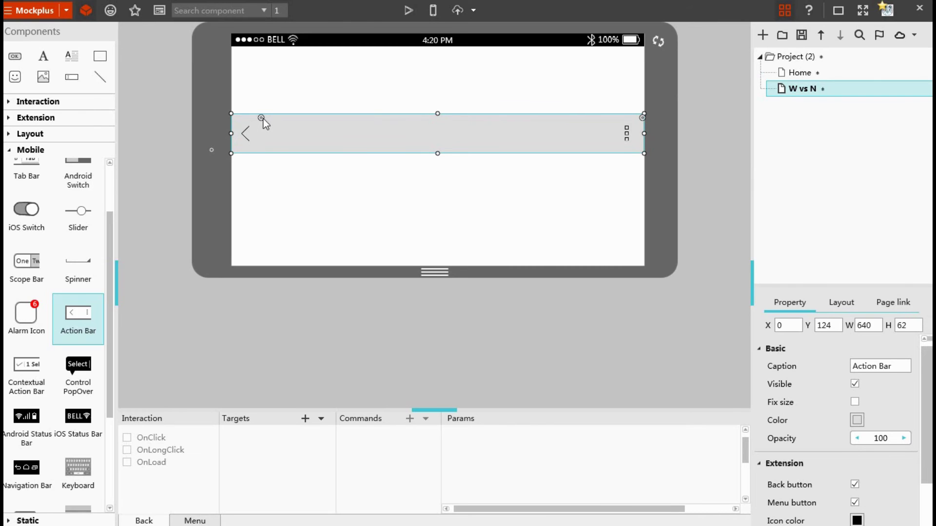
mouse_move(263, 118)
drag(262, 119, 339, 63)
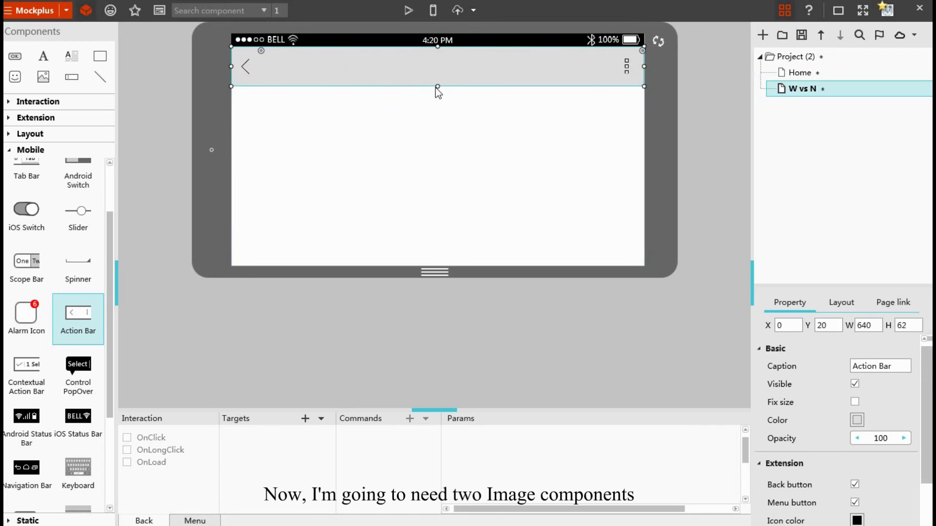
Shorten the action bar to 38 pixels high and place two image placeholders
drag(436, 86, 437, 67)
double_click(44, 78)
drag(43, 78, 520, 137)
drag(325, 112, 347, 162)
Import the Wales flag image w.png into the left placeholder
double_click(325, 148)
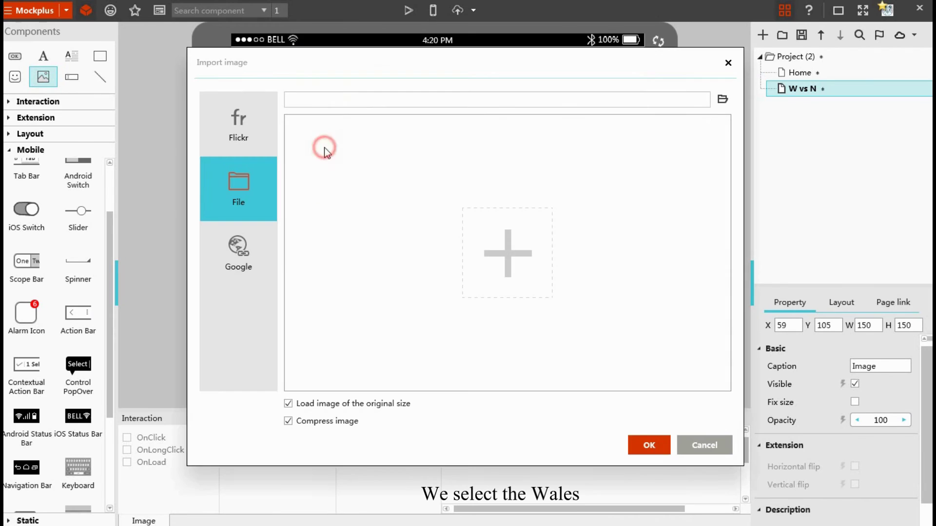
click(488, 263)
click(525, 214)
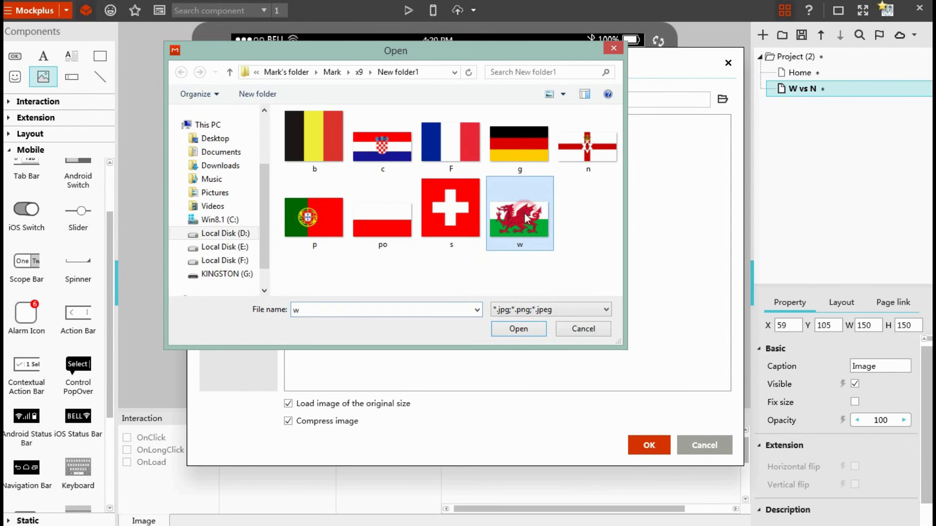
click(518, 329)
click(634, 444)
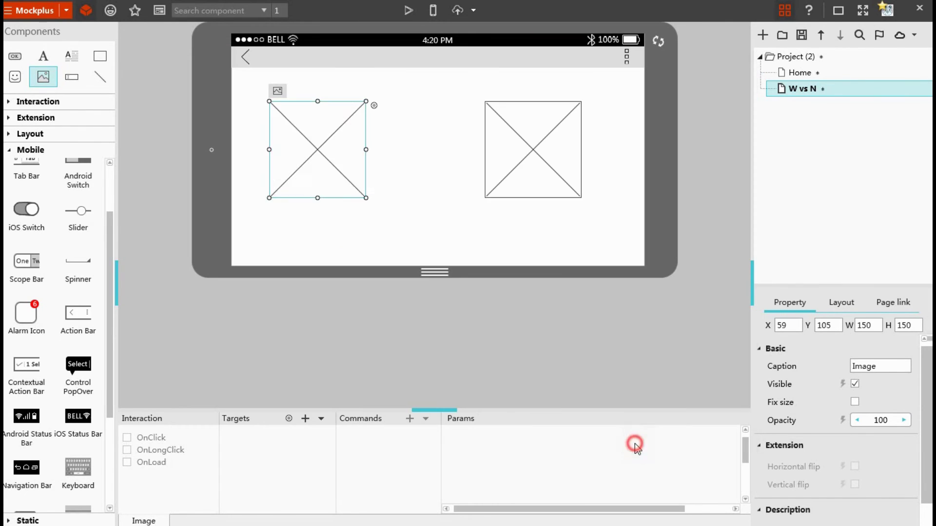
Import the Northern Ireland flag image n.png into the right placeholder
double_click(520, 160)
click(510, 240)
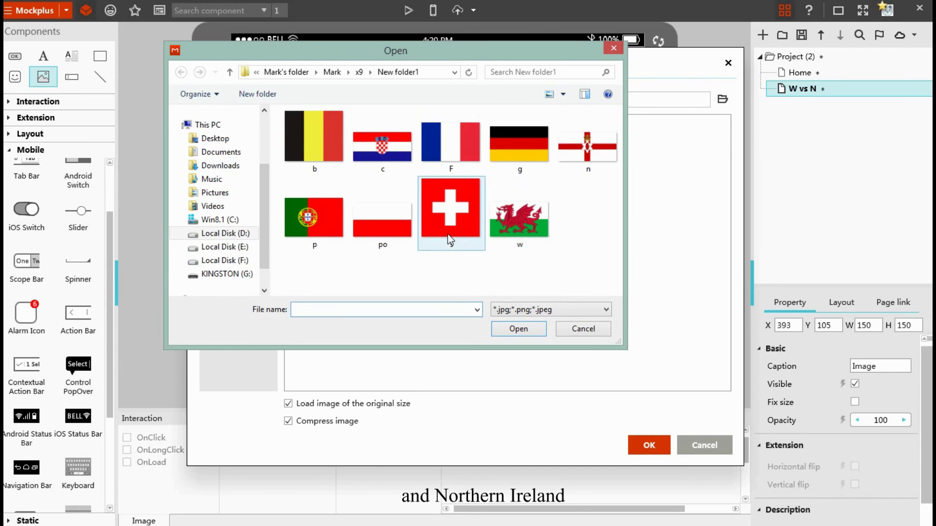
click(609, 141)
click(532, 329)
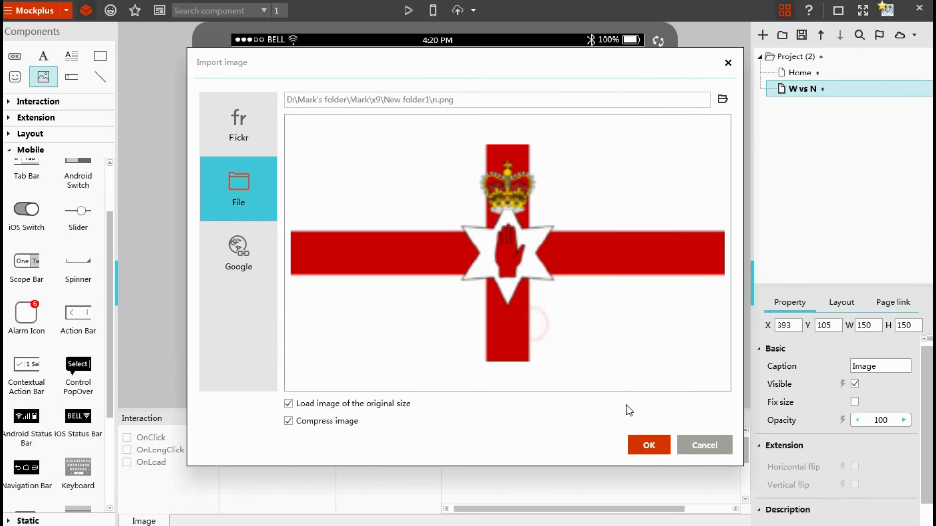
click(648, 446)
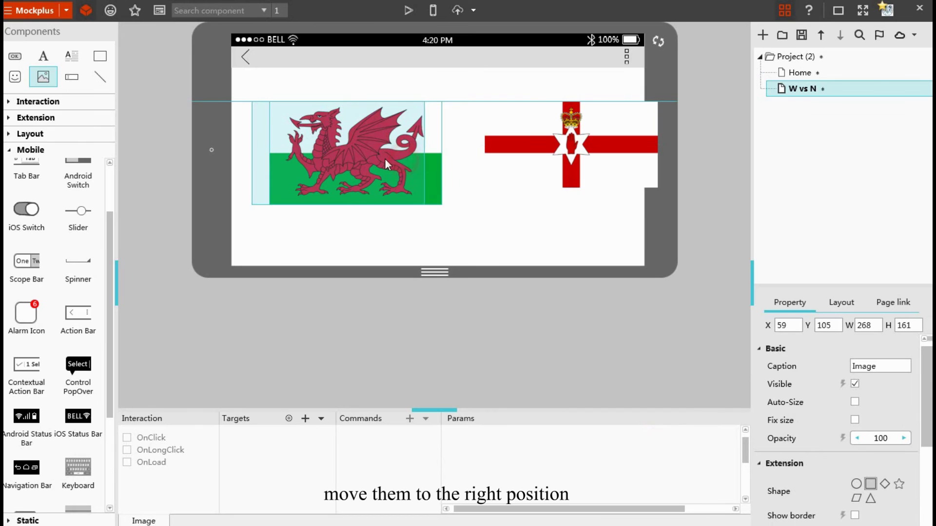
Shift the Northern Ireland flag left to line up beside the Wales flag
click(336, 151)
drag(547, 156, 520, 156)
click(373, 147)
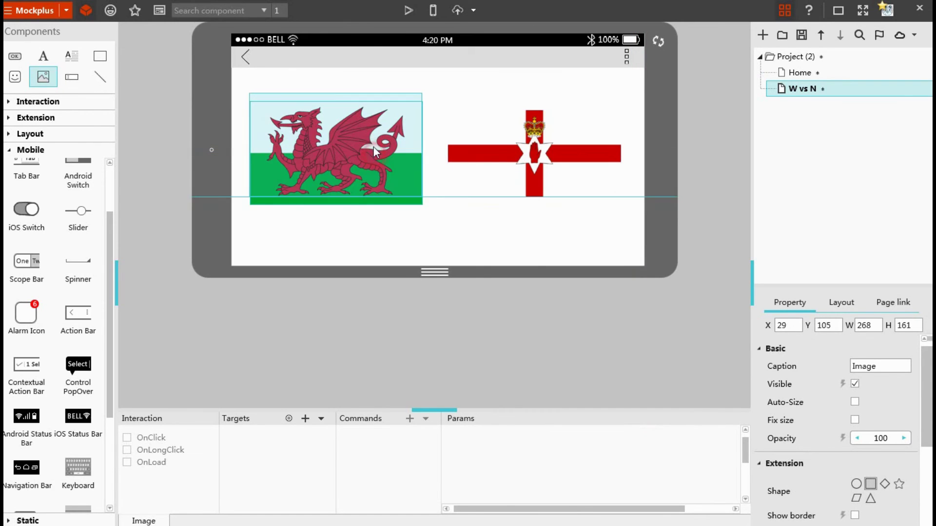
On the Home page, link the data grid's Wales vs Northern Ireland row to the W vs N page
click(503, 220)
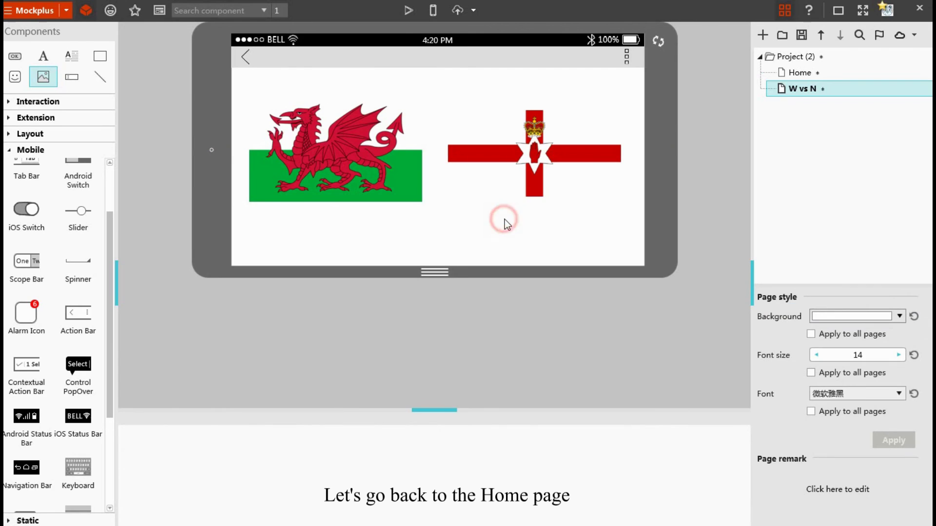
click(803, 74)
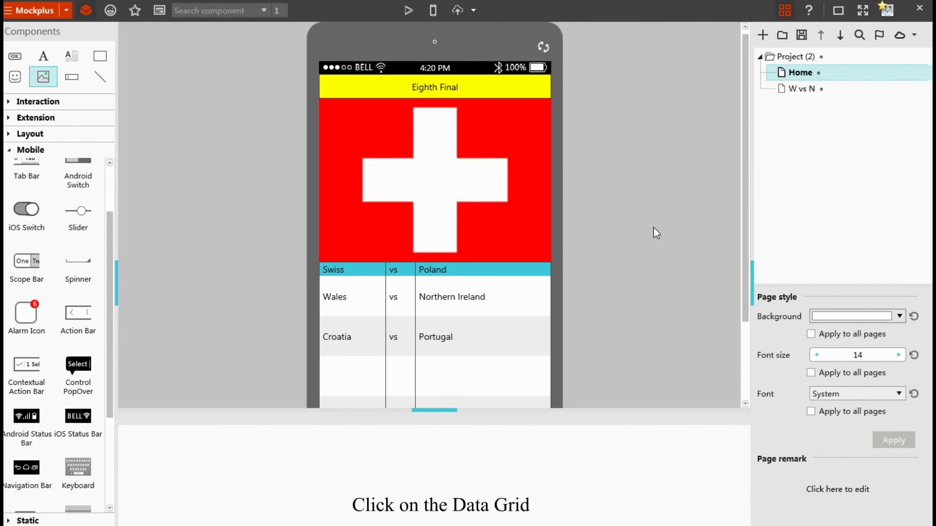
click(485, 303)
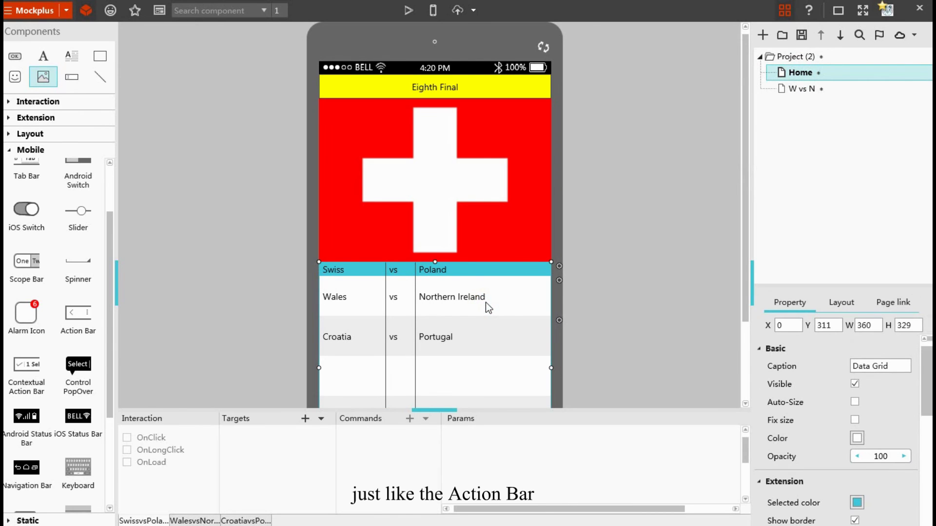
scroll(486, 300, down, 3)
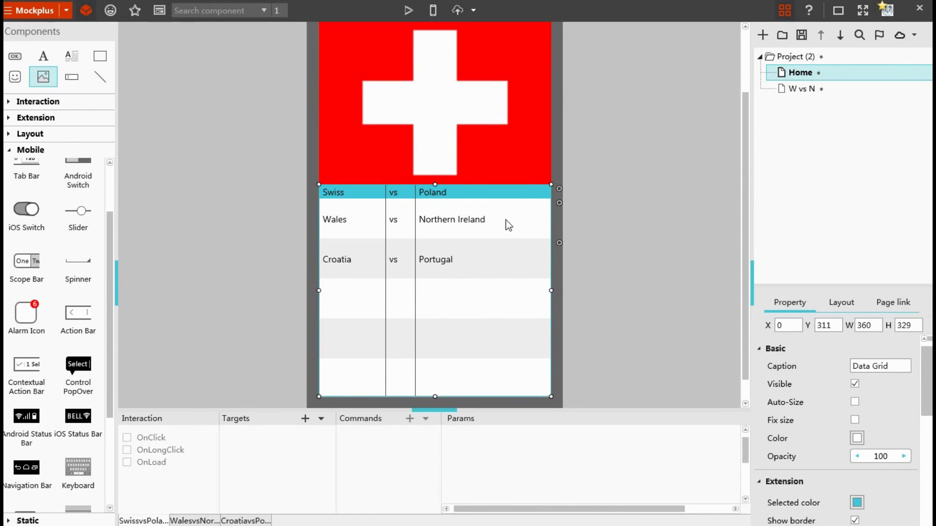
mouse_move(561, 189)
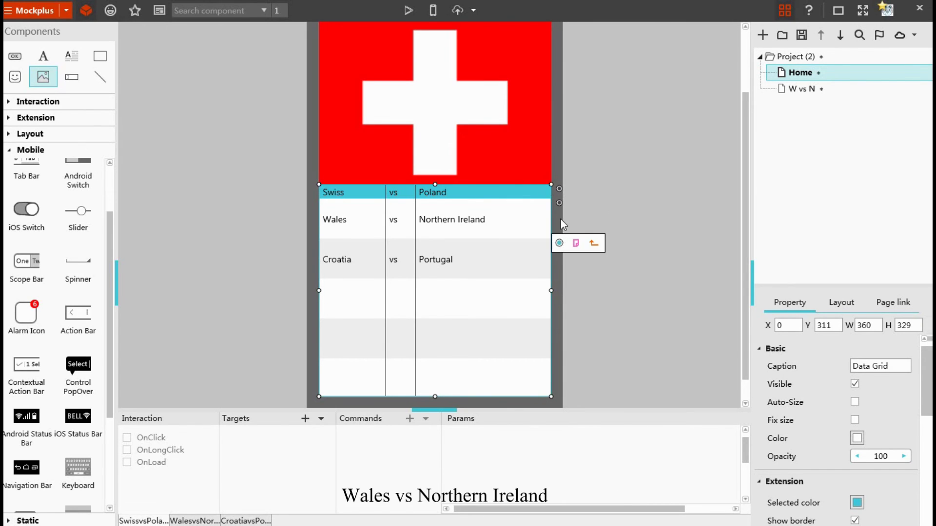
drag(560, 204, 799, 100)
drag(560, 203, 791, 98)
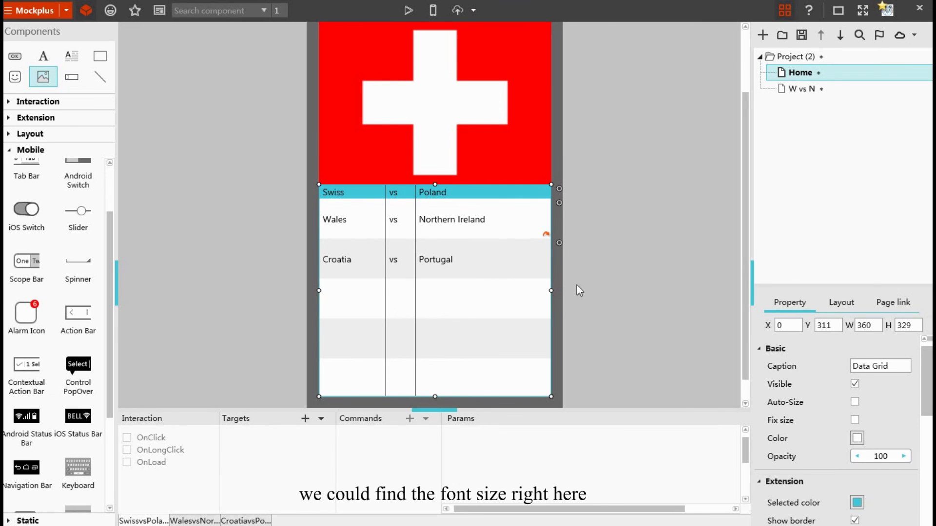
Set the Home page data grid's text to font size 18
scroll(841, 351, down, 8)
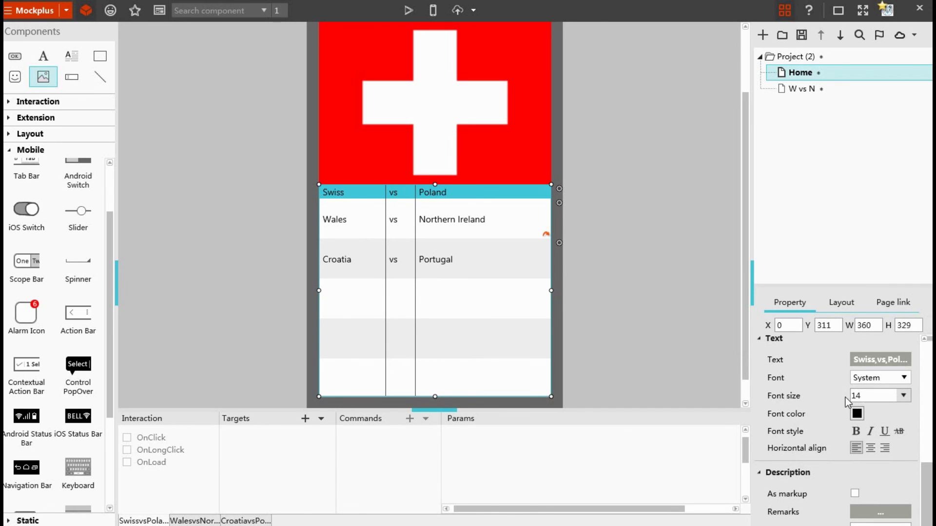
click(903, 396)
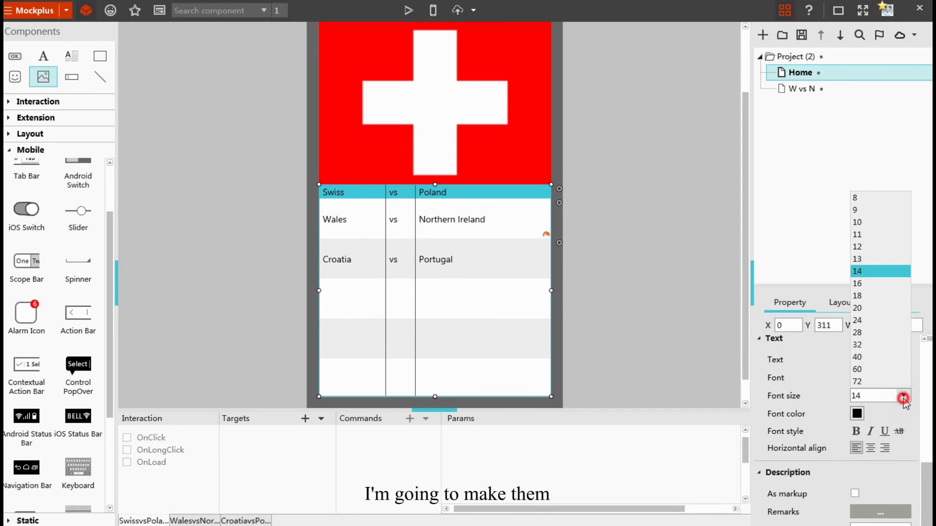
click(874, 297)
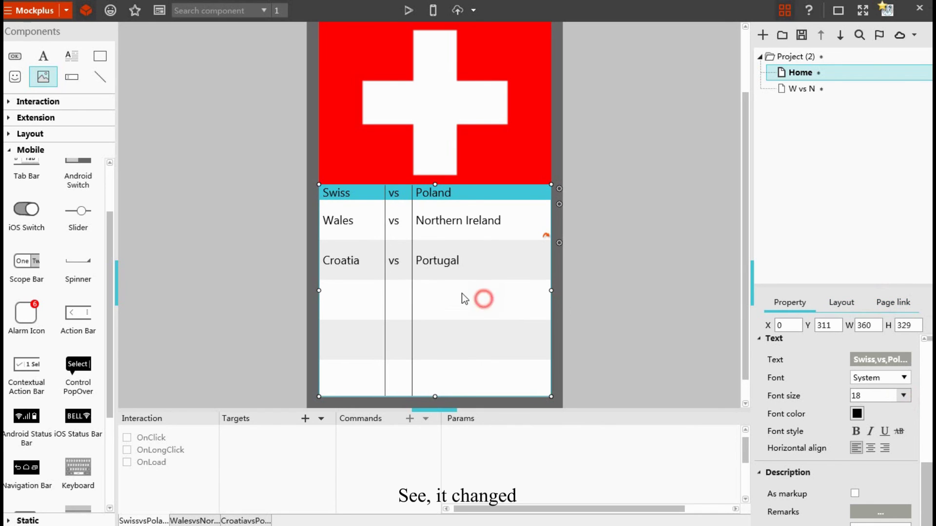
click(482, 299)
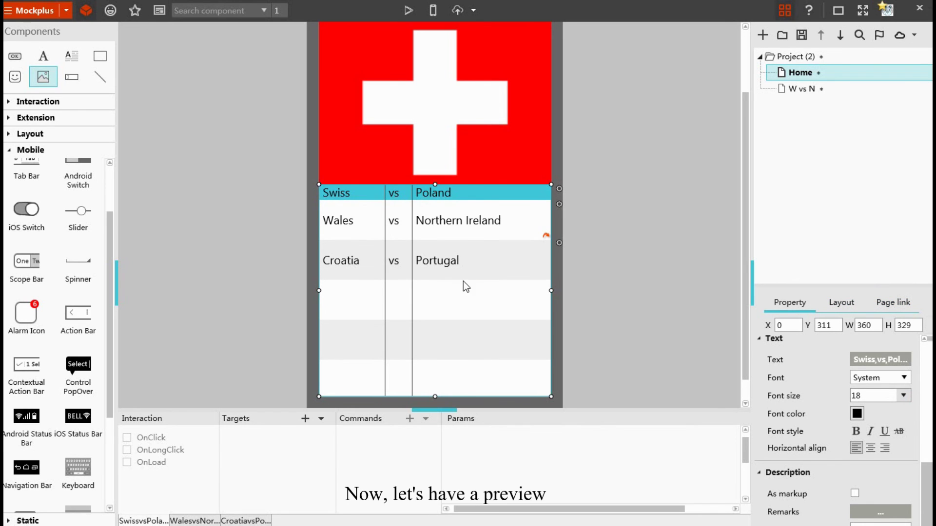
Preview the prototype and step the flag carousel forward, then back to Croatia
click(416, 10)
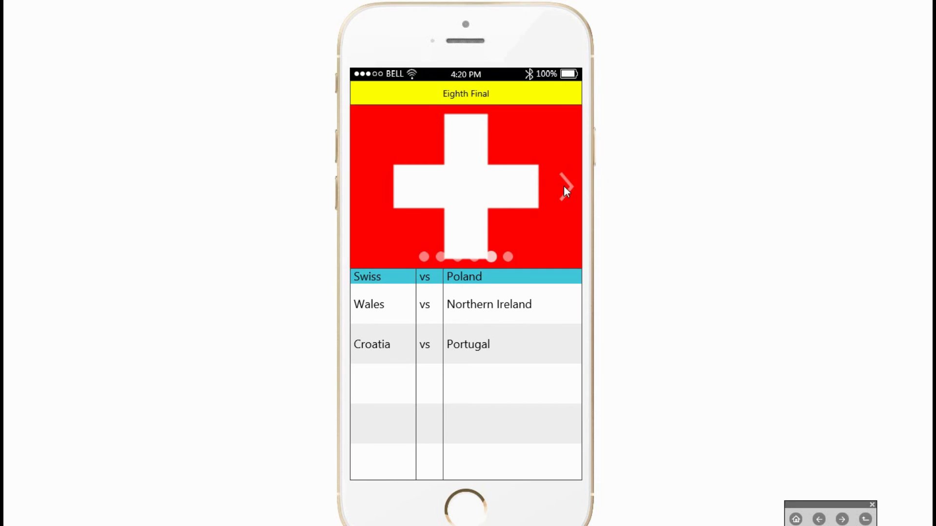
click(564, 190)
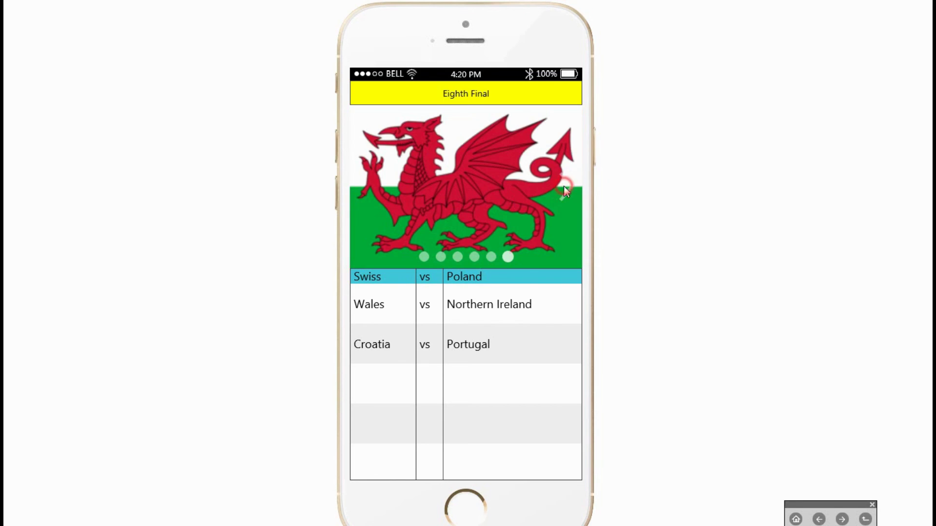
click(362, 190)
click(360, 190)
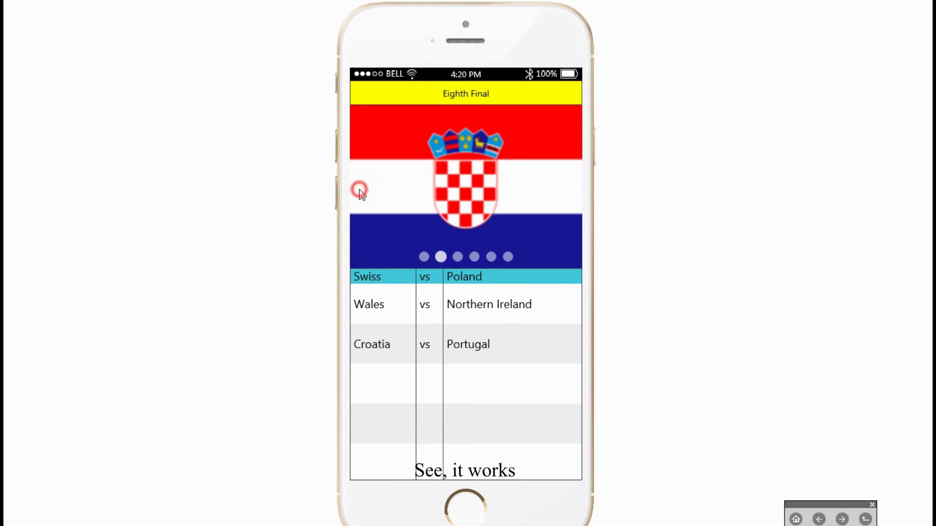
Open the Wales vs Northern Ireland page from the grid and return to Home
click(432, 316)
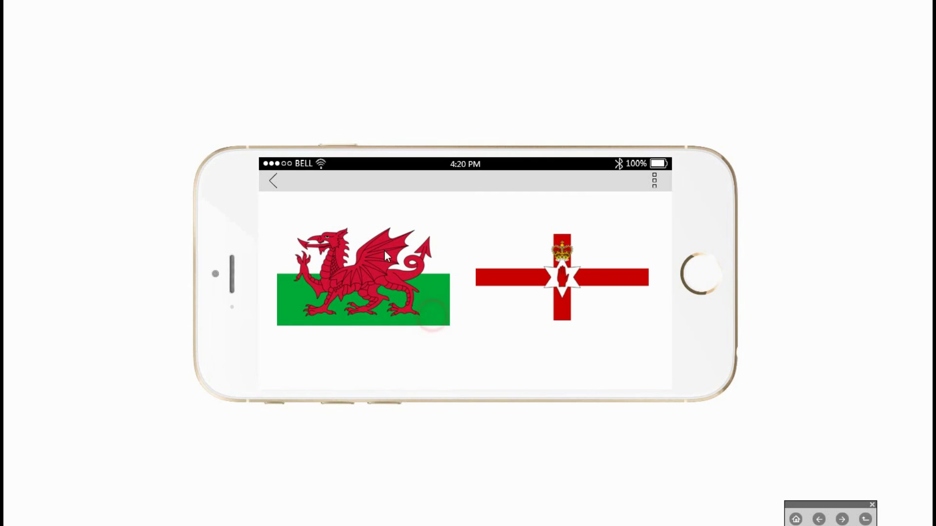
click(273, 181)
click(401, 300)
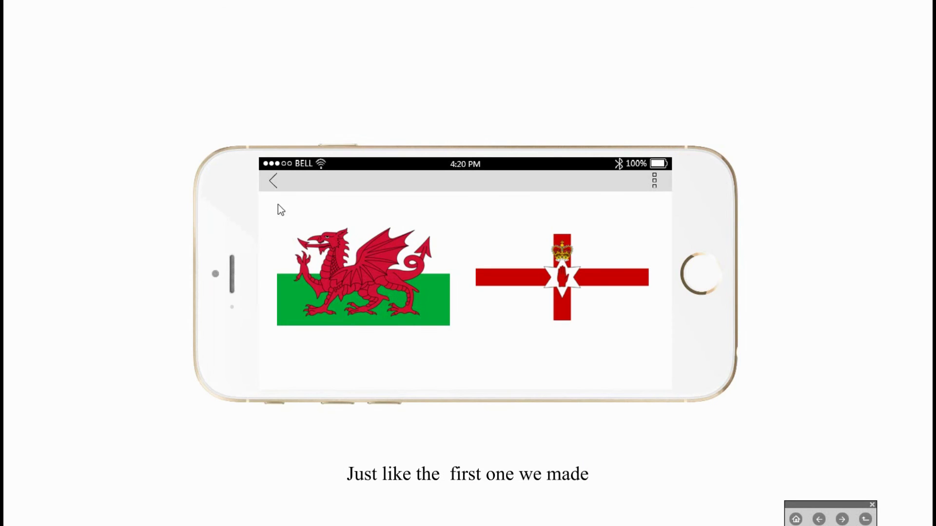
click(274, 185)
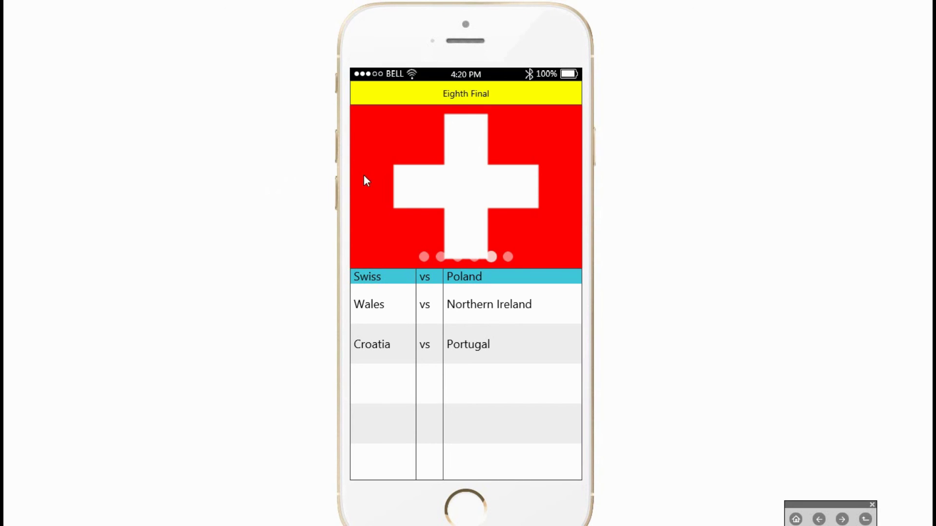
Cycle the flag carousel back three flags and forward two
click(363, 185)
click(363, 185)
click(362, 186)
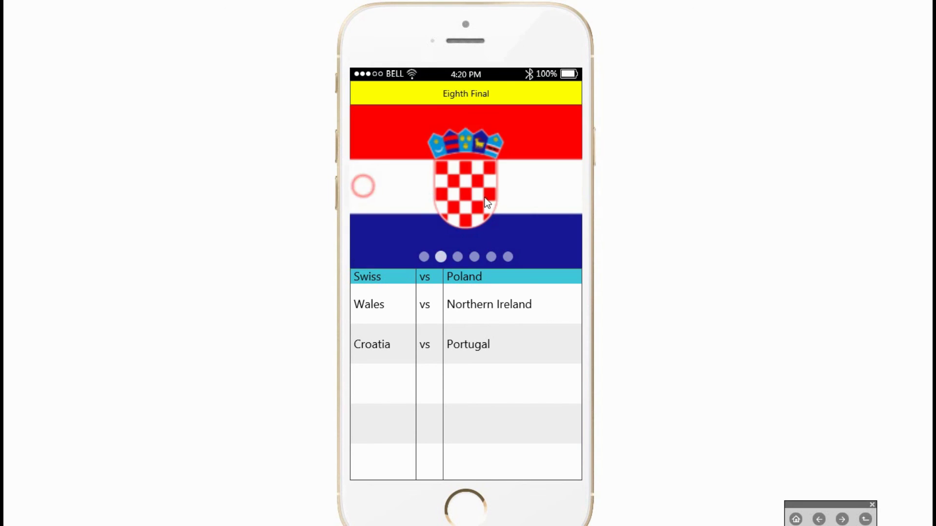
click(570, 197)
click(570, 197)
click(569, 197)
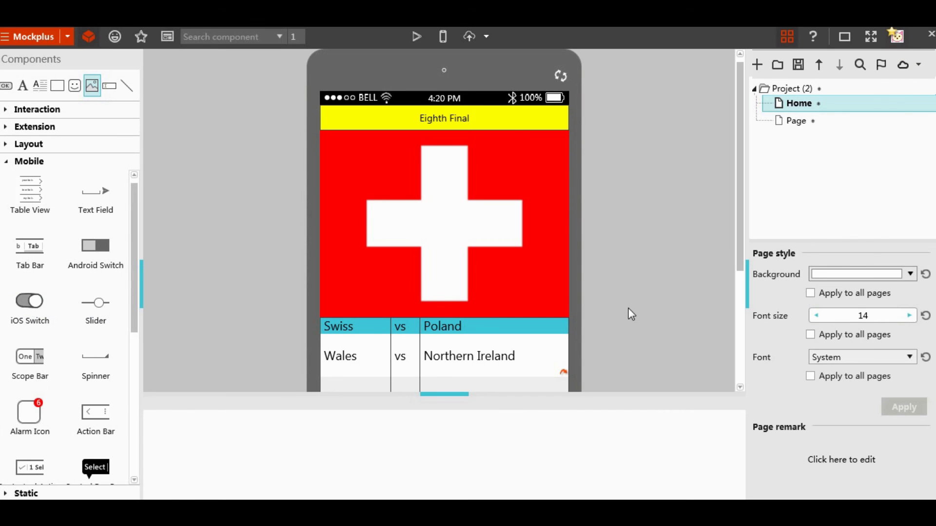